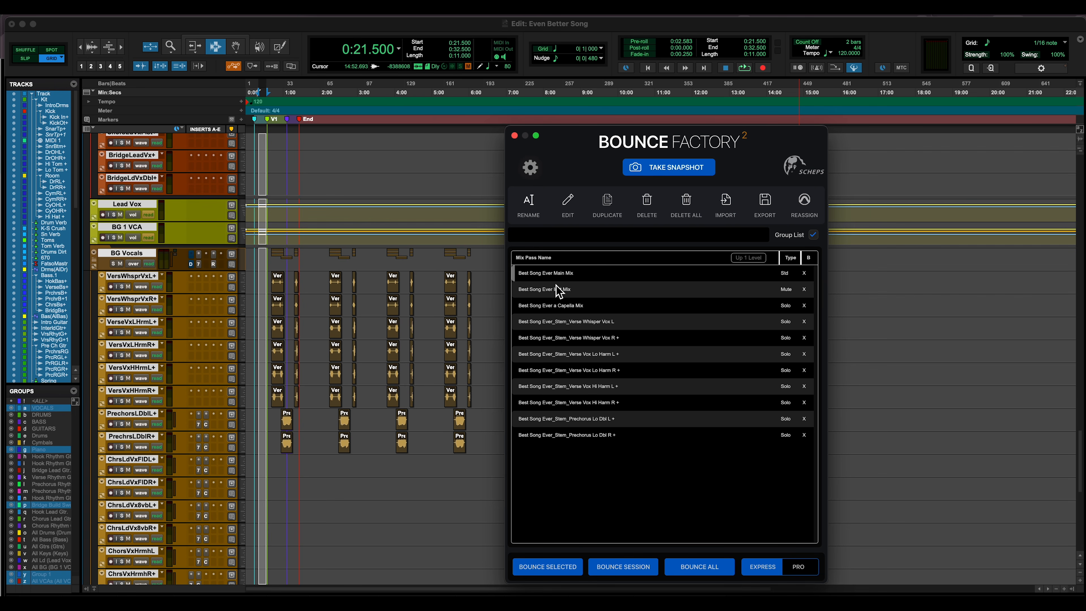
Examine the rename prompt for Best Song Ever Inst Mix and the shared edit settings of five selected mix passes
{"action": "left_click", "coordinate": [559, 293]}
{"action": "left_click", "coordinate": [527, 213]}
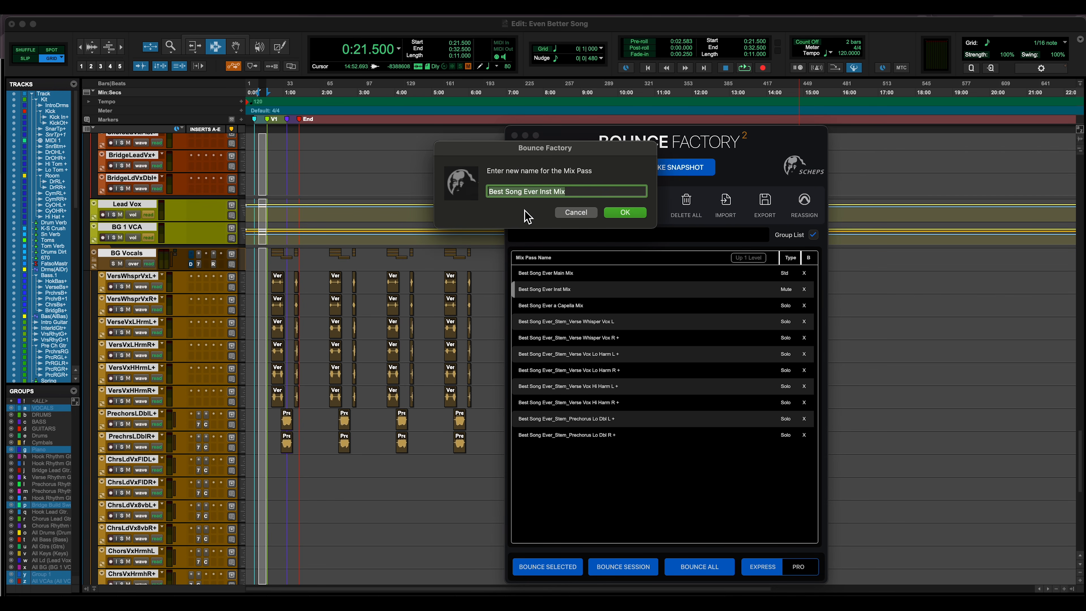
{"action": "left_click", "coordinate": [581, 213]}
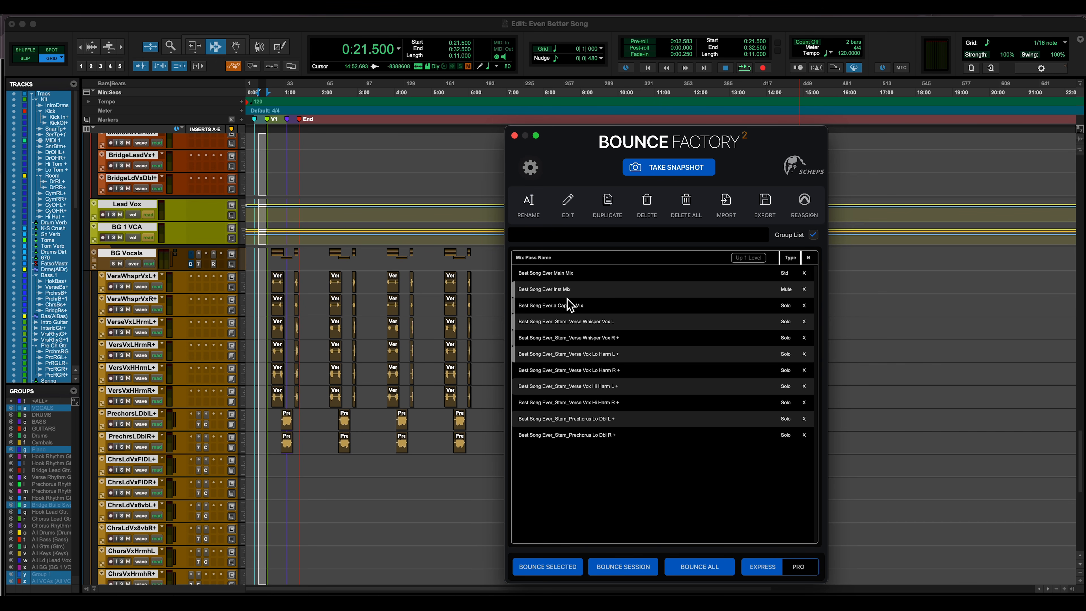
{"action": "left_click", "coordinate": [568, 204]}
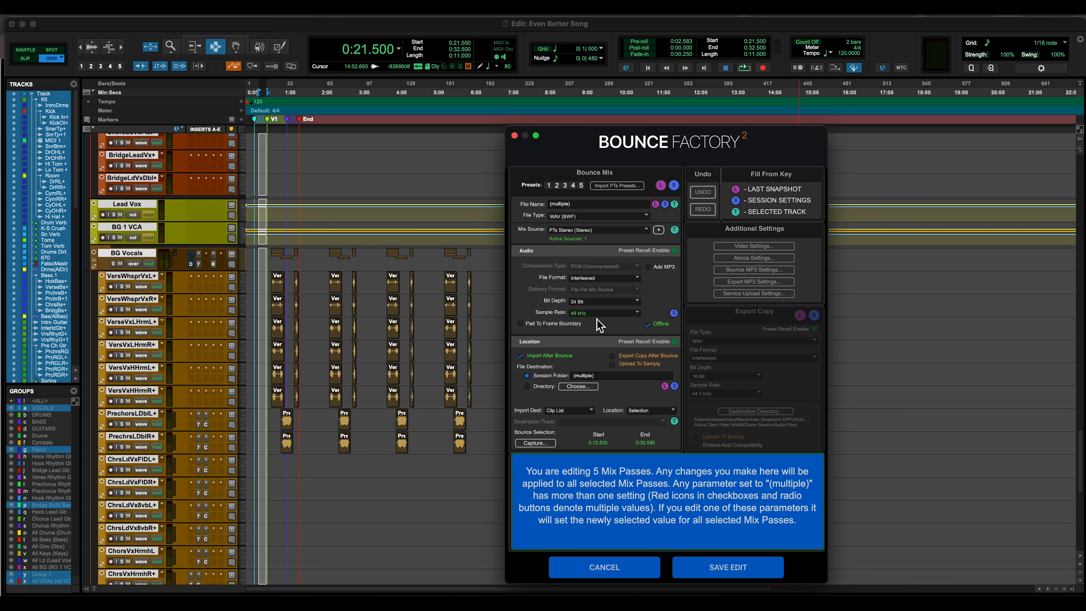
{"action": "left_click", "coordinate": [649, 572]}
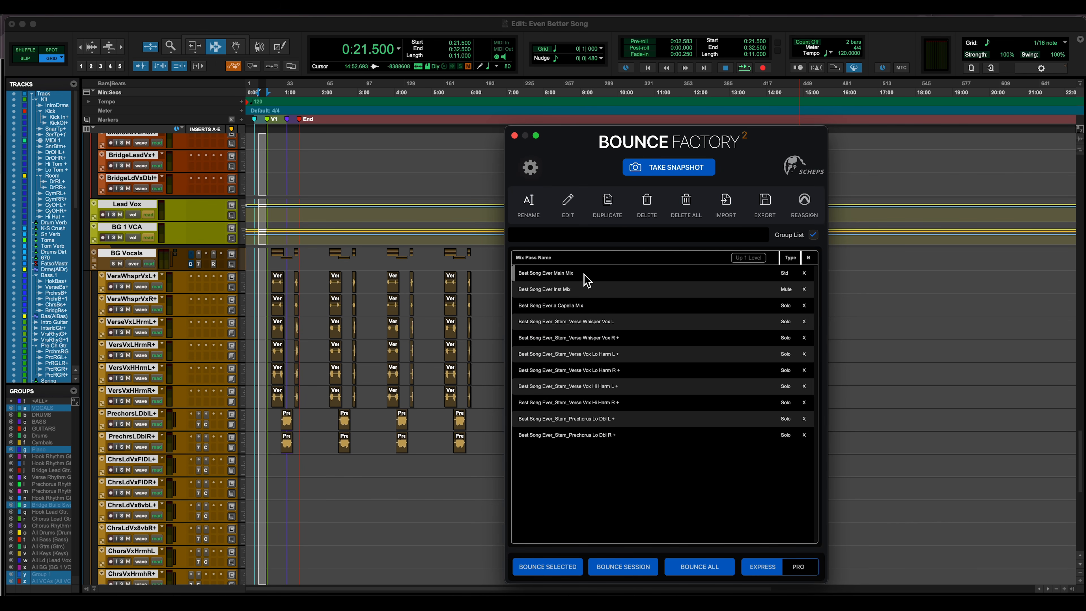
Try to set one common bit depth for the Best Song Ever Main Mix and Inst Mix passes
{"action": "left_click", "coordinate": [586, 291], "text": "shift"}
{"action": "left_click", "coordinate": [568, 202]}
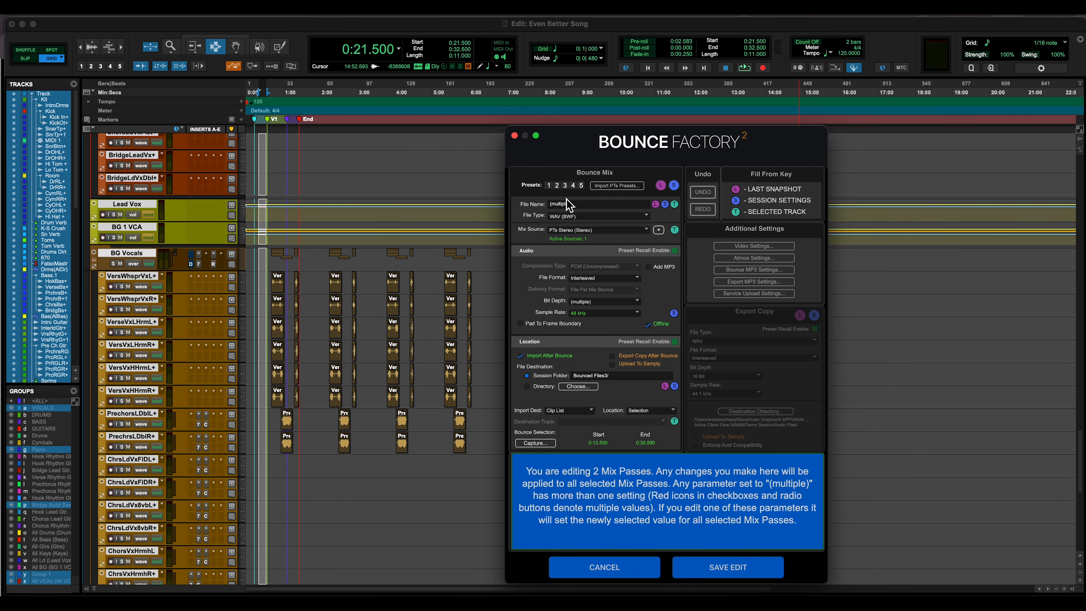
{"action": "left_click", "coordinate": [595, 304]}
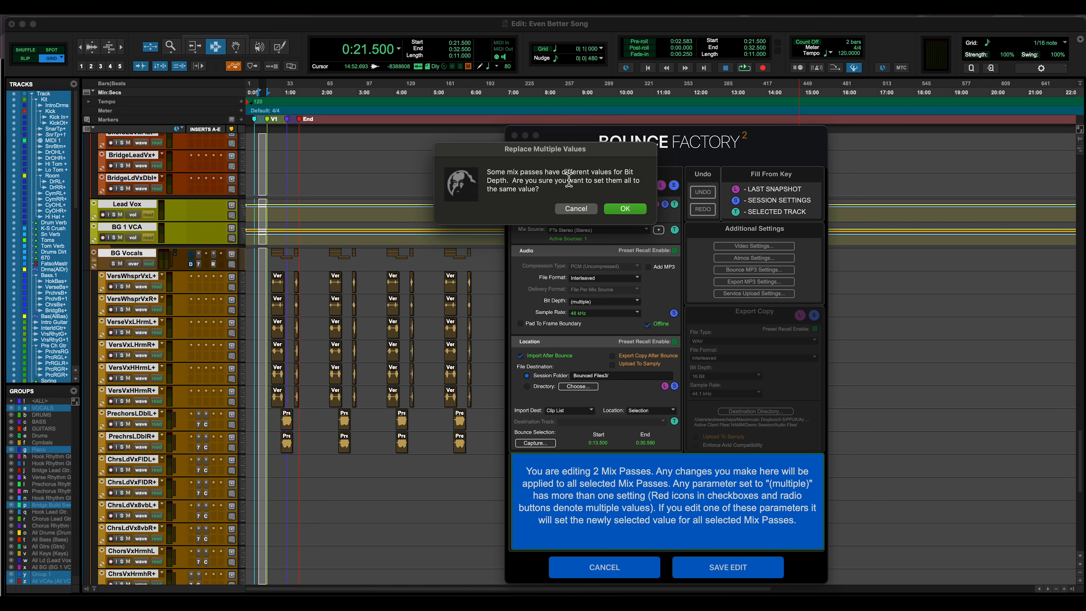
{"action": "left_click", "coordinate": [573, 209]}
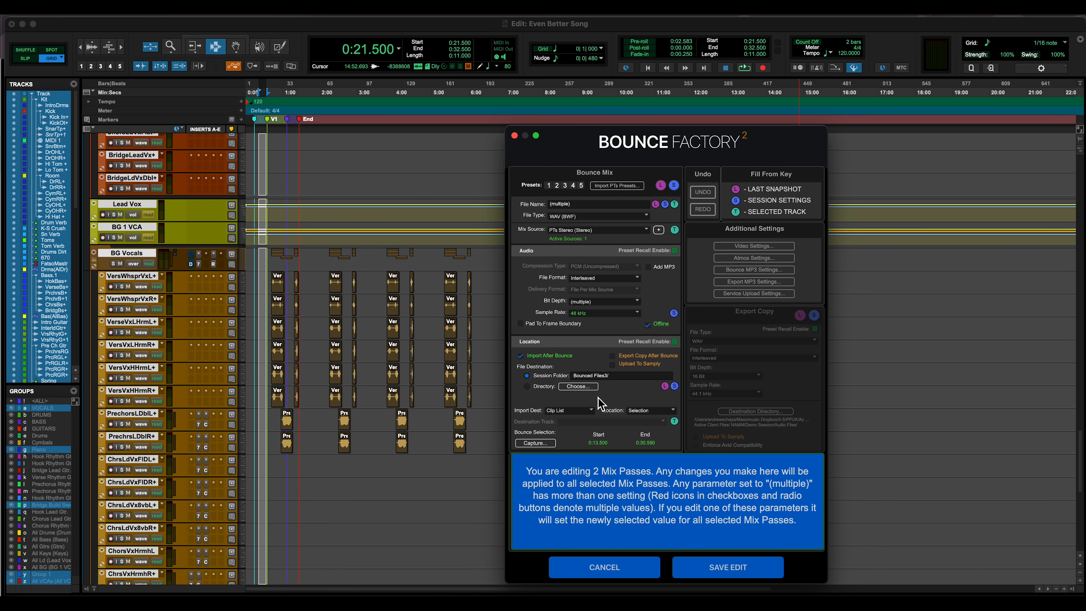
{"action": "left_click", "coordinate": [654, 575]}
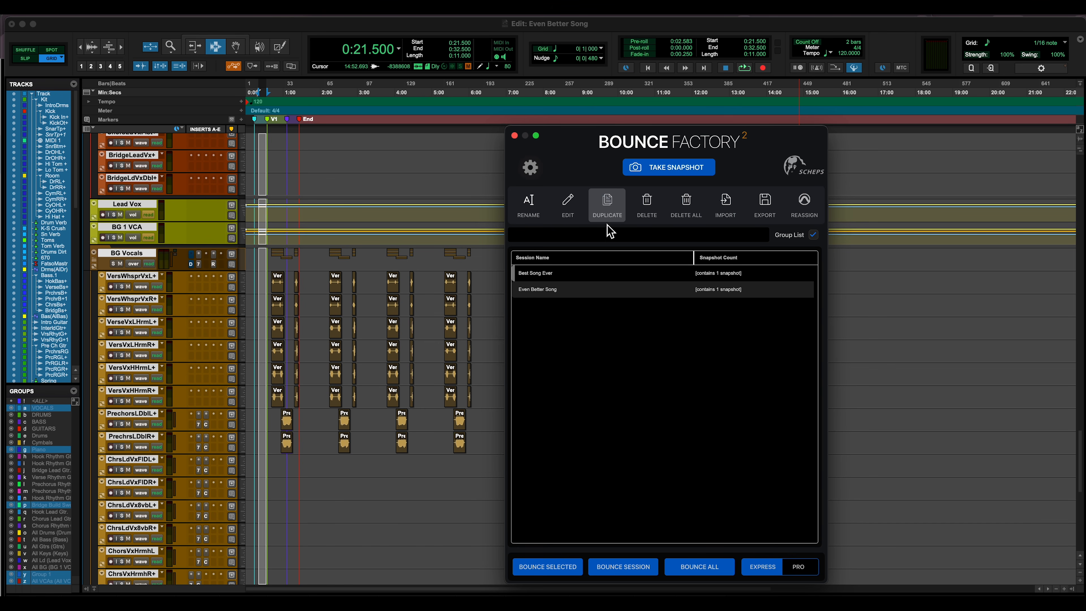
Examine the bounce settings and soloed tracks of the Best Song Ever a Capella Mix pass
{"action": "double_click", "coordinate": [617, 274]}
{"action": "double_click", "coordinate": [617, 275]}
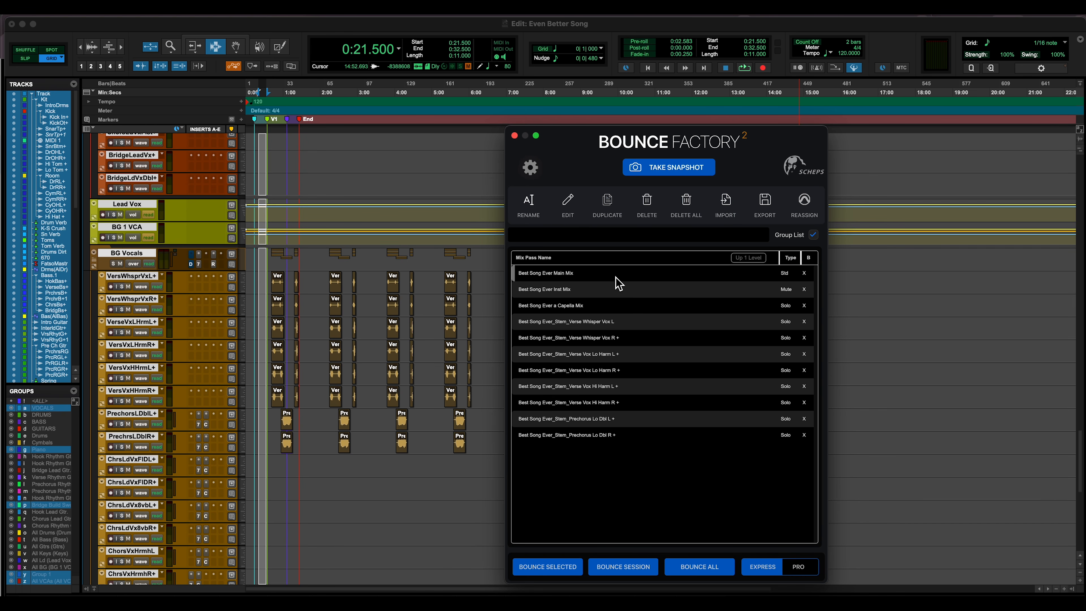
{"action": "left_click", "coordinate": [593, 307]}
{"action": "double_click", "coordinate": [592, 307]}
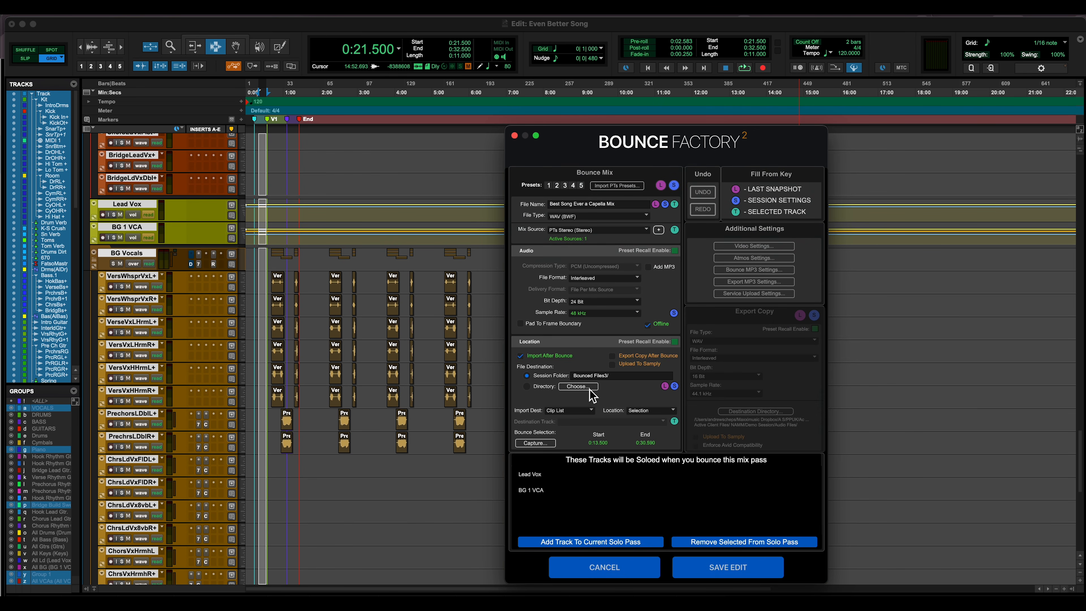
{"action": "left_click", "coordinate": [605, 568]}
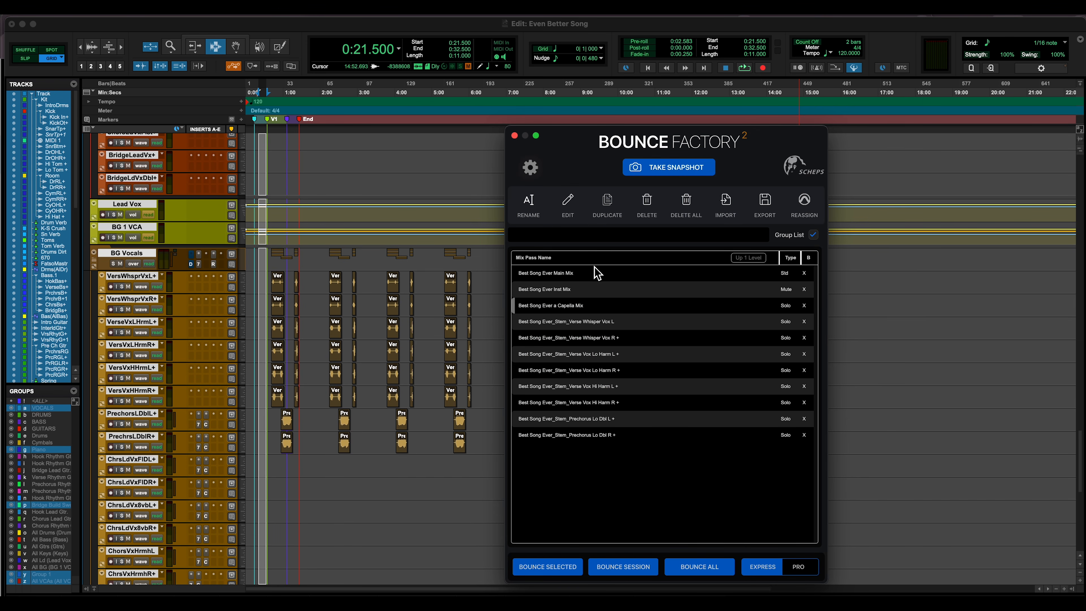
Start duplicating the a Capella Mix pass and name the copy Best Song Ever Lead a Capella Mix
{"action": "left_click", "coordinate": [601, 207]}
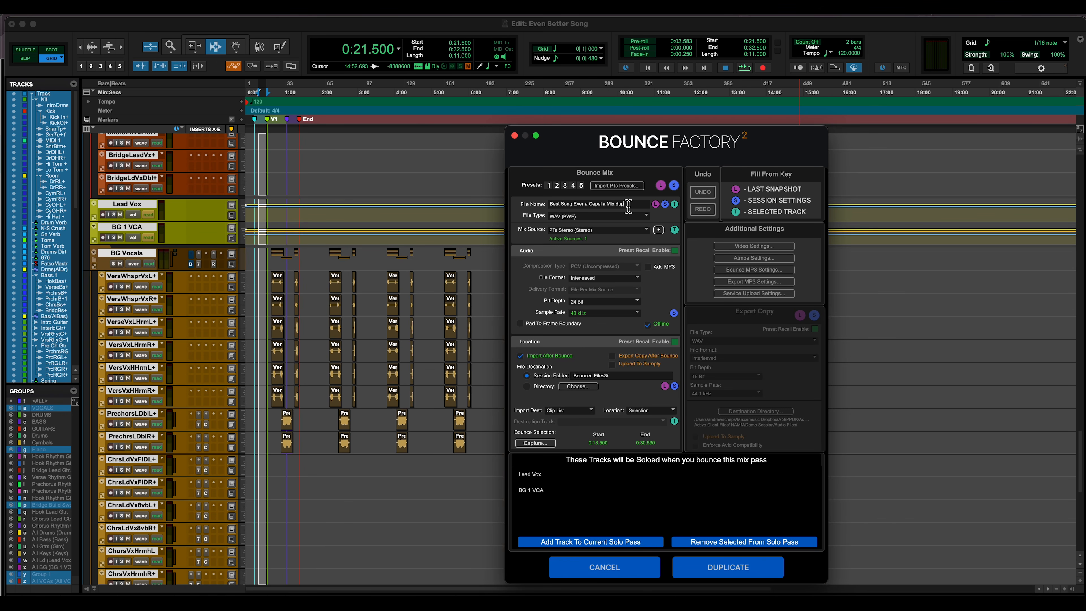
{"action": "key", "text": "BackSpace"}
{"action": "key", "text": "Left"}
{"action": "key", "text": "Left"}
{"action": "key", "text": "Left"}
{"action": "type", "text": "Lead"}
Remove the BG 1 VCA track from the duplicate's solo pass
{"action": "left_click", "coordinate": [533, 487]}
{"action": "left_click", "coordinate": [746, 543]}
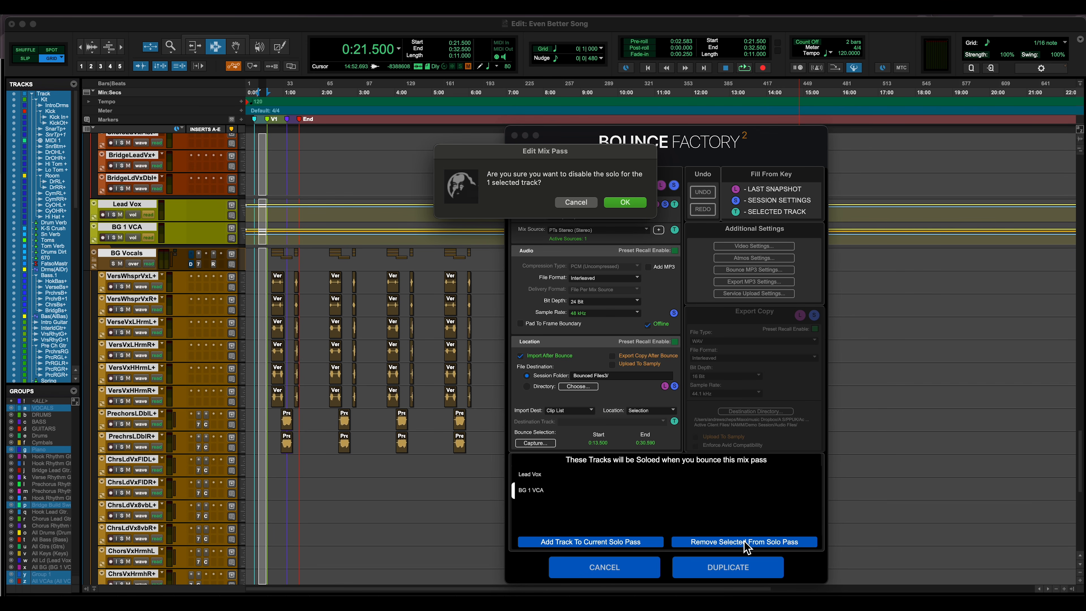
{"action": "left_click", "coordinate": [624, 203]}
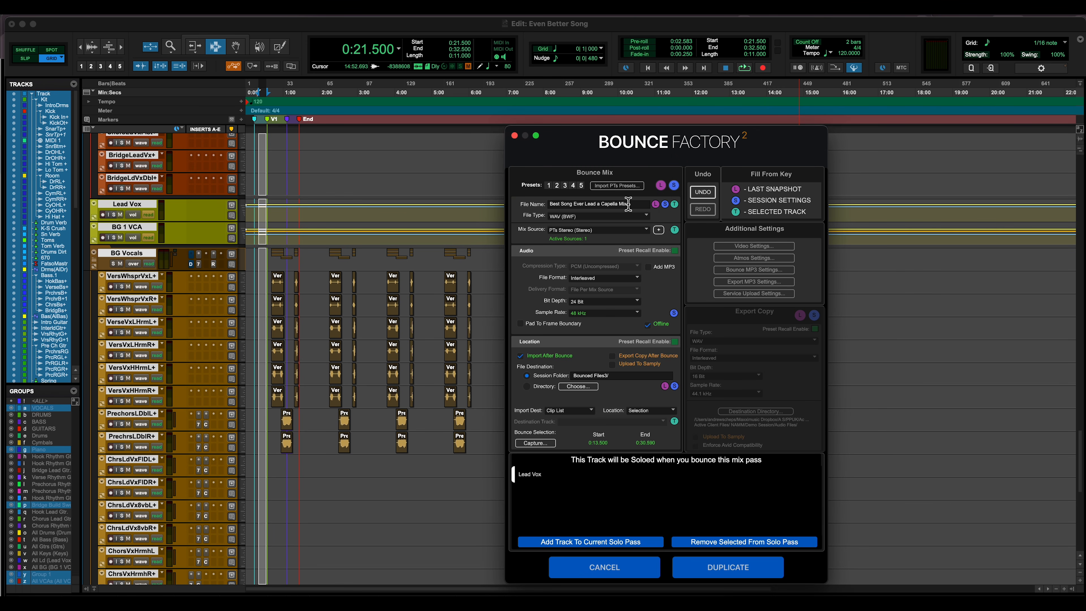
Create the duplicated mix pass in a new snapshot named Best Song Ever Main Mixes
{"action": "left_click", "coordinate": [734, 571]}
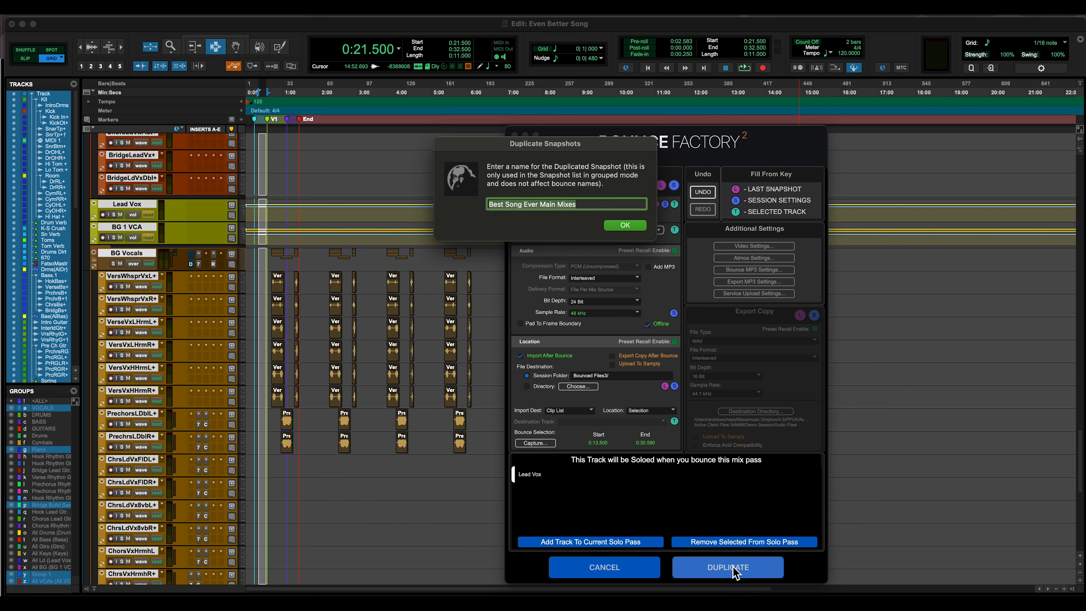
{"action": "left_click", "coordinate": [586, 207]}
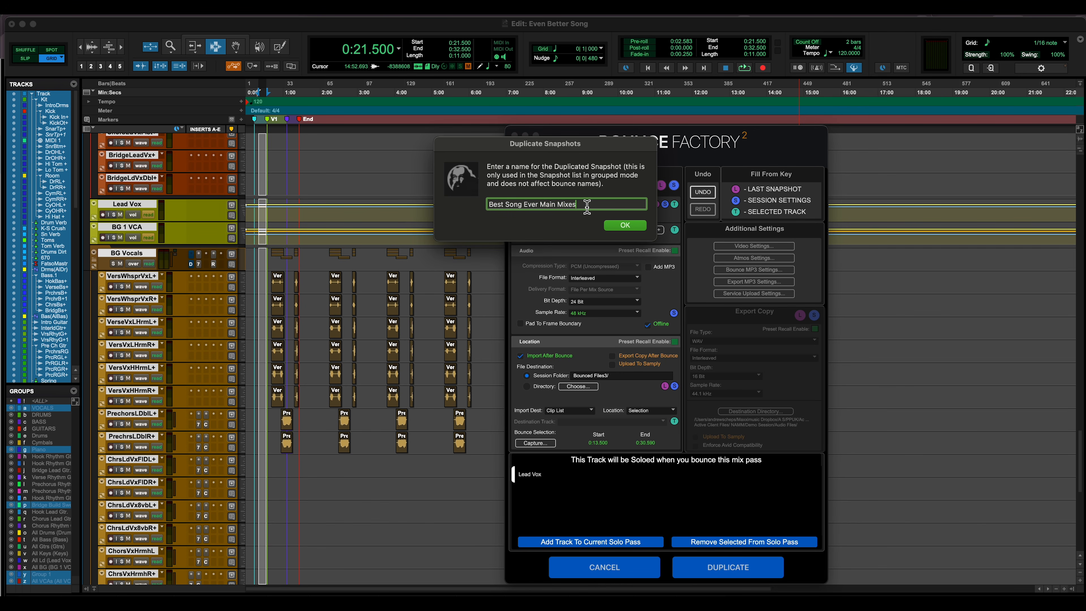
{"action": "type", "text": "New a capella"}
{"action": "key", "text": "Return"}
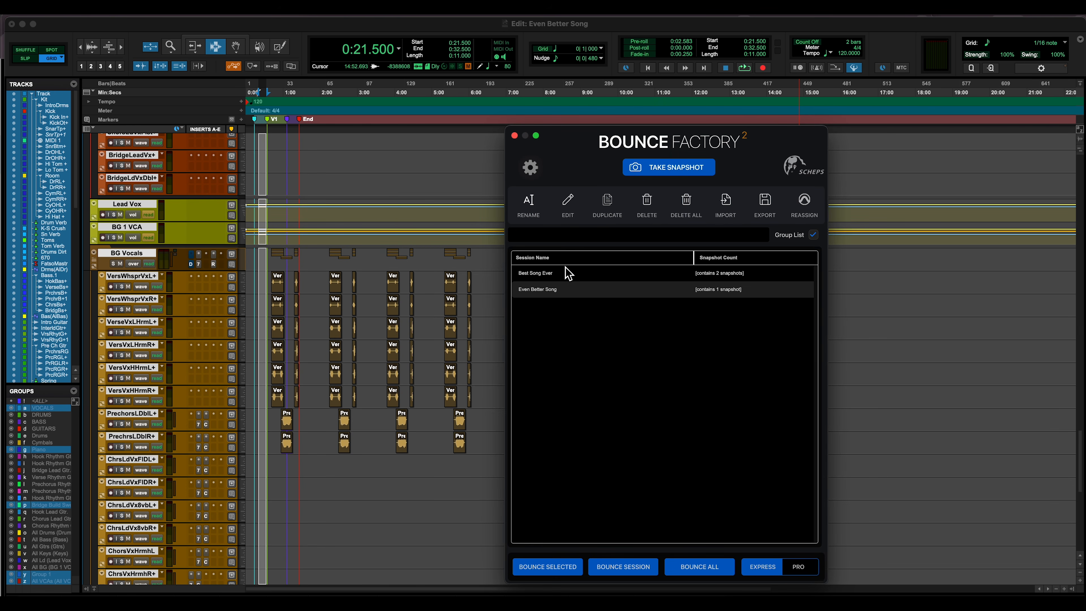
Rename the original a Capella pass Best Song Ever BG a Capella Mix, remove Lead Vox from its solo pass, and save the edit
{"action": "double_click", "coordinate": [567, 274]}
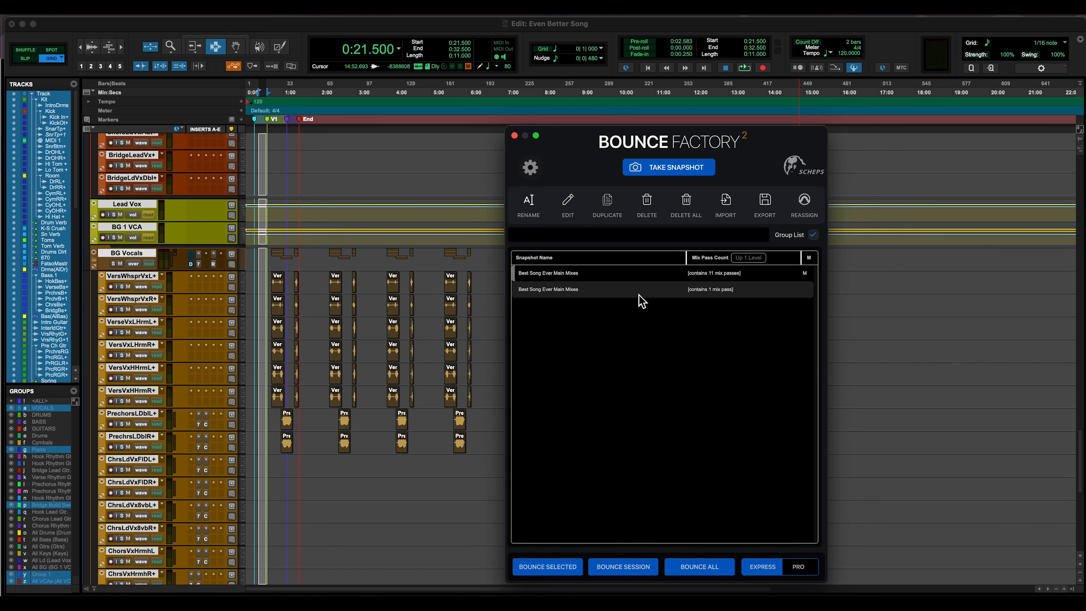
{"action": "left_click", "coordinate": [558, 281]}
{"action": "double_click", "coordinate": [557, 281]}
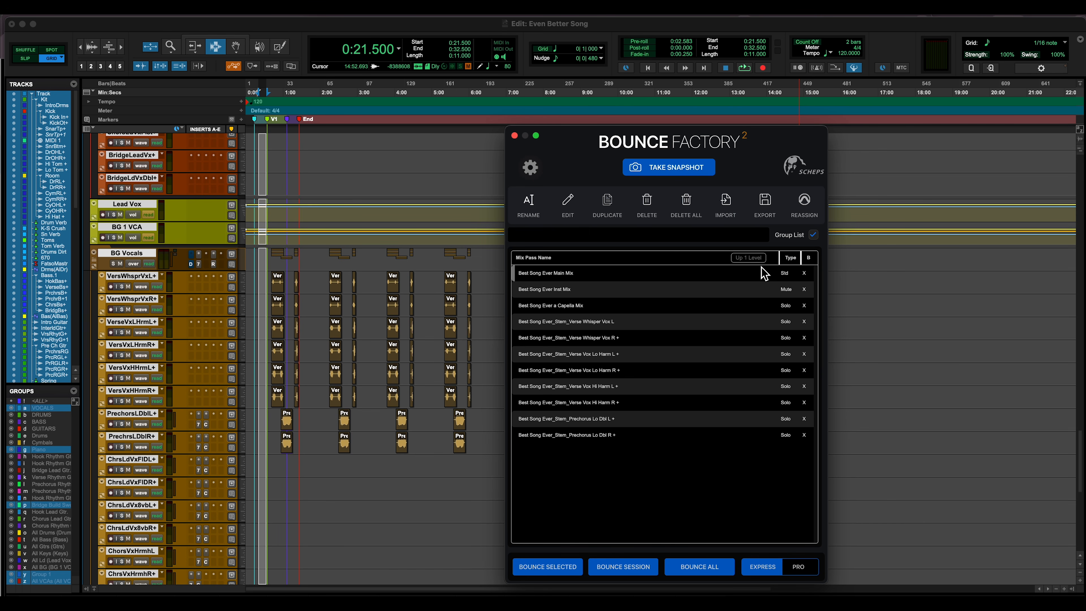
{"action": "left_click", "coordinate": [748, 257]}
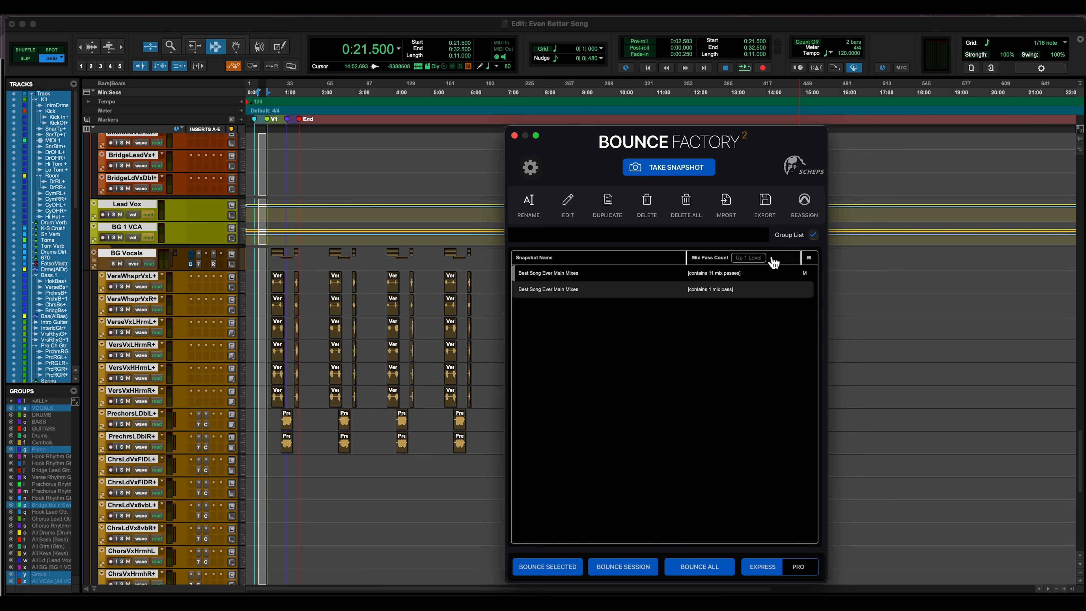
{"action": "double_click", "coordinate": [707, 273]}
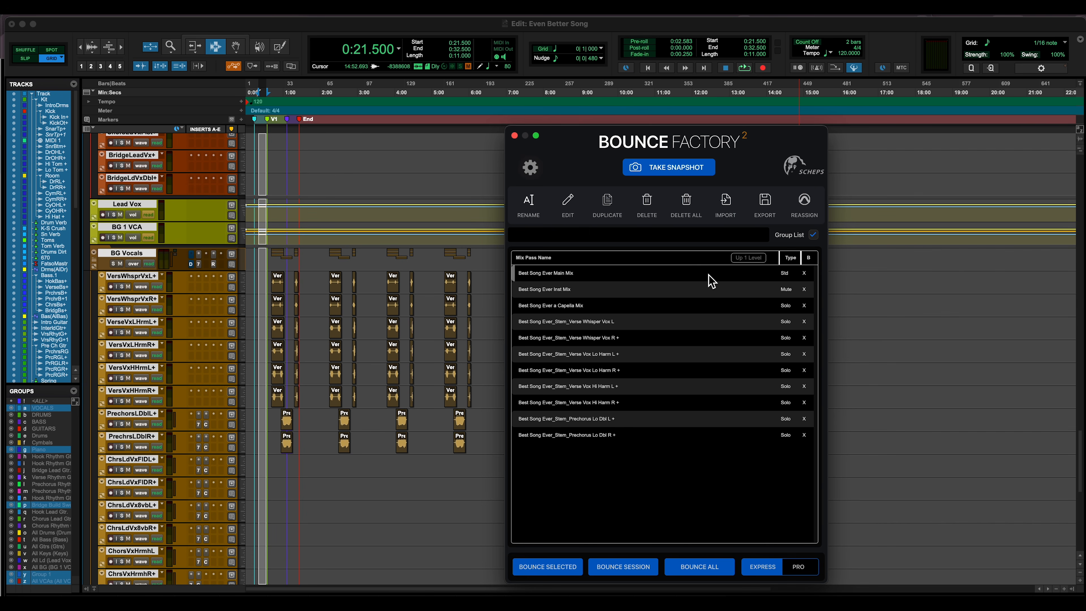
{"action": "double_click", "coordinate": [596, 304]}
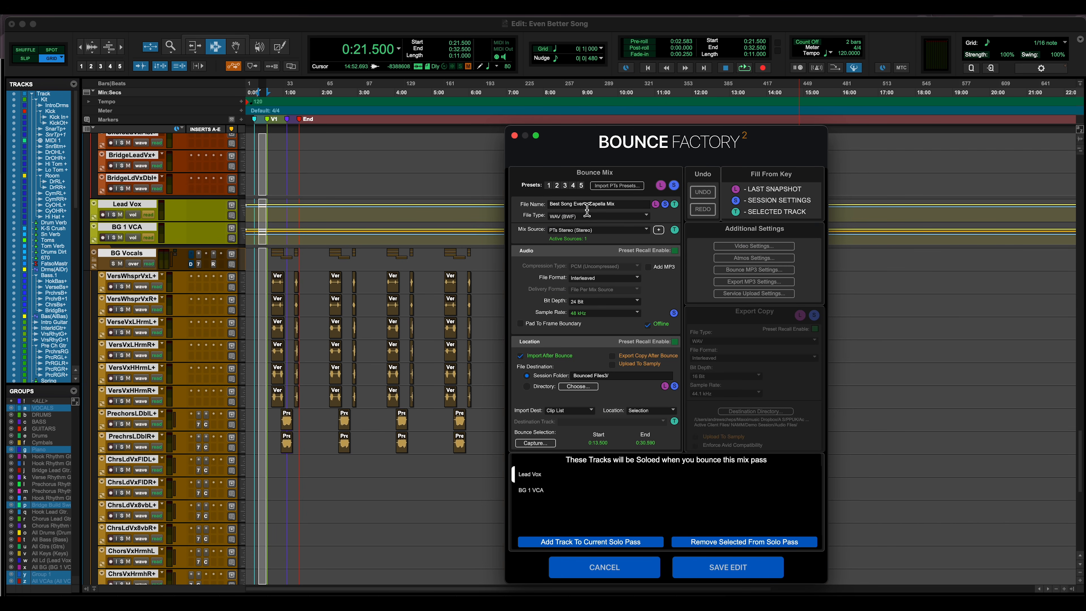
{"action": "type", "text": "BG"}
{"action": "left_click", "coordinate": [624, 201]}
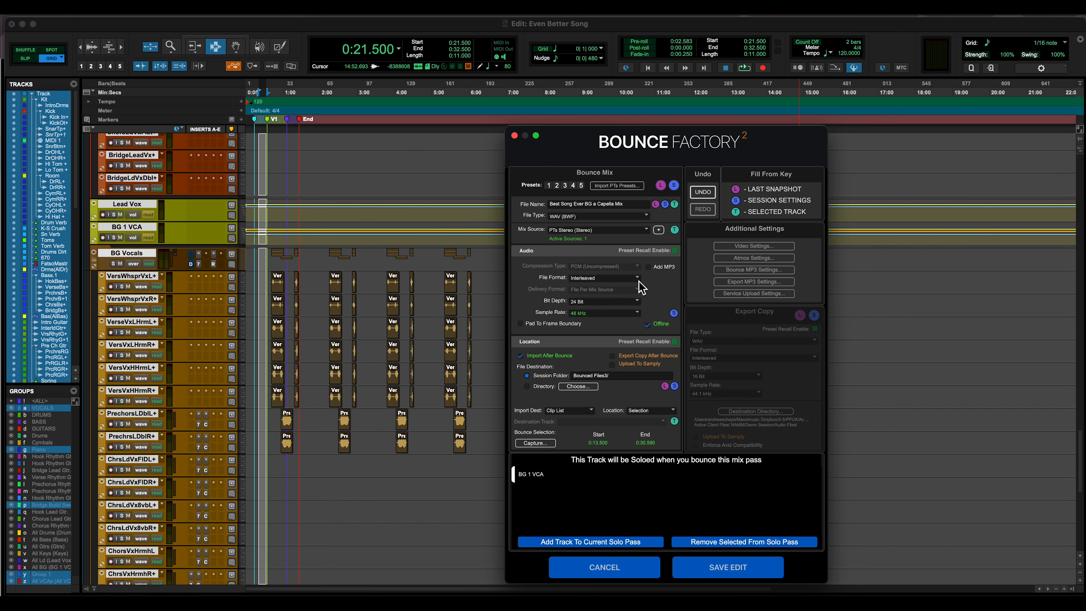
{"action": "left_click", "coordinate": [708, 571]}
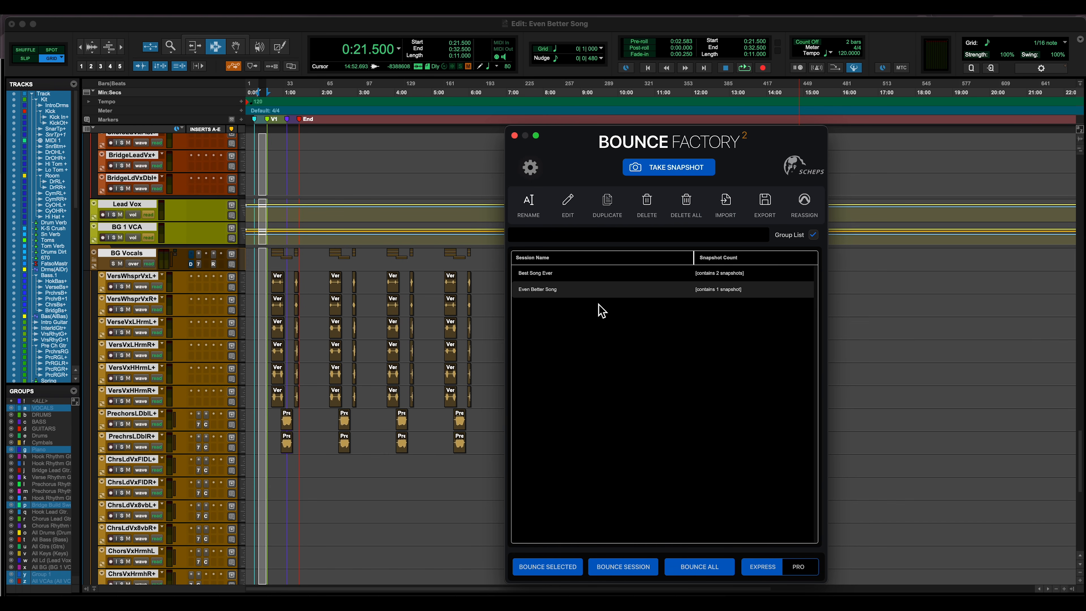
Start duplicating the whole Even Better Song Main Mixes snapshot, proceeding to the renaming of its mix passes
{"action": "left_click", "coordinate": [576, 296]}
{"action": "double_click", "coordinate": [577, 295]}
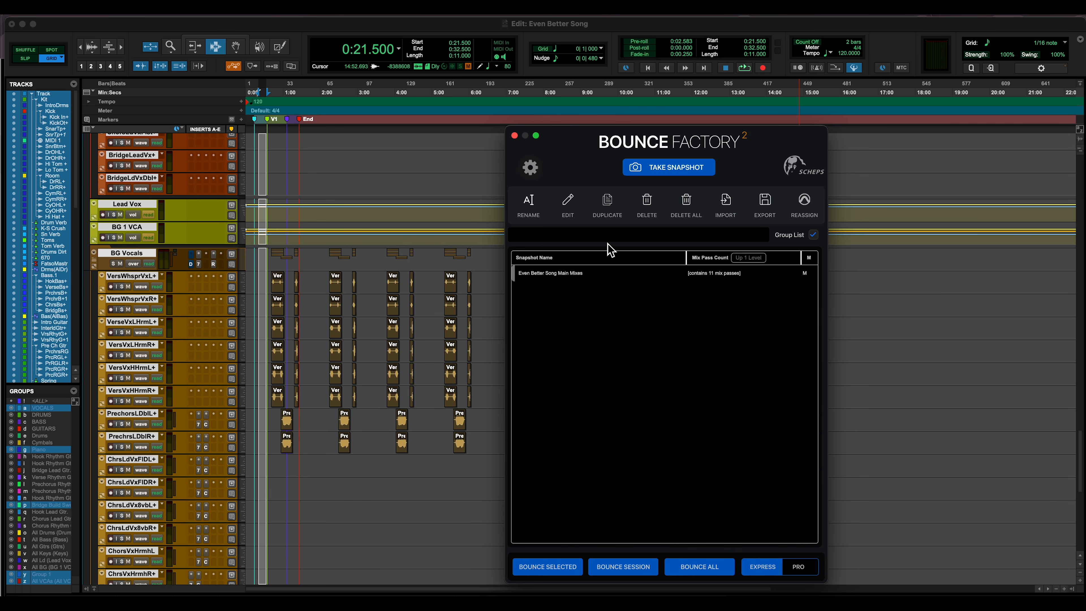
{"action": "left_click", "coordinate": [613, 212]}
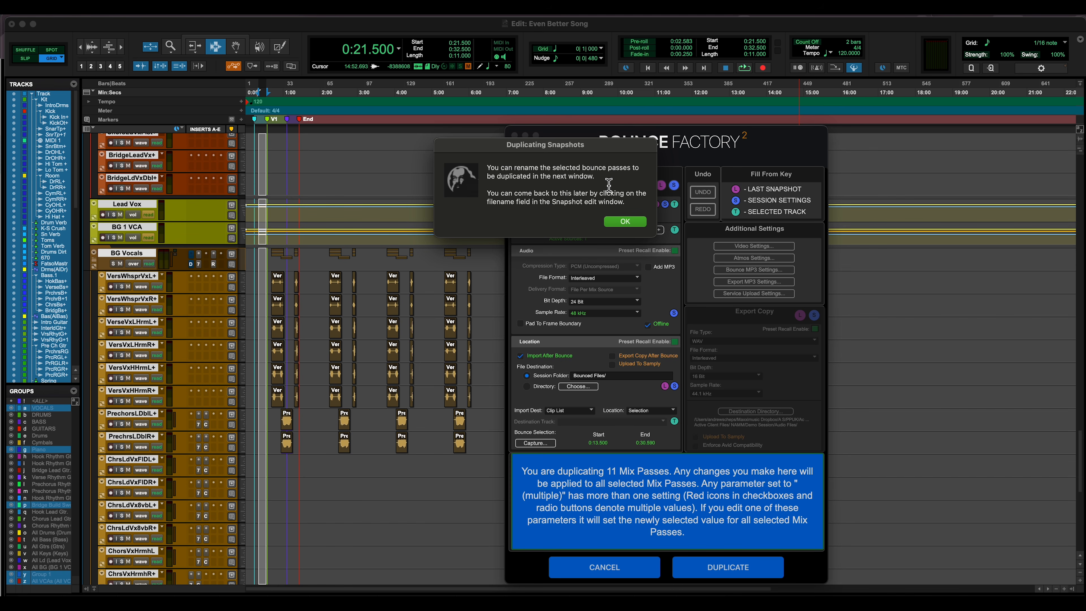
{"action": "left_click", "coordinate": [624, 223]}
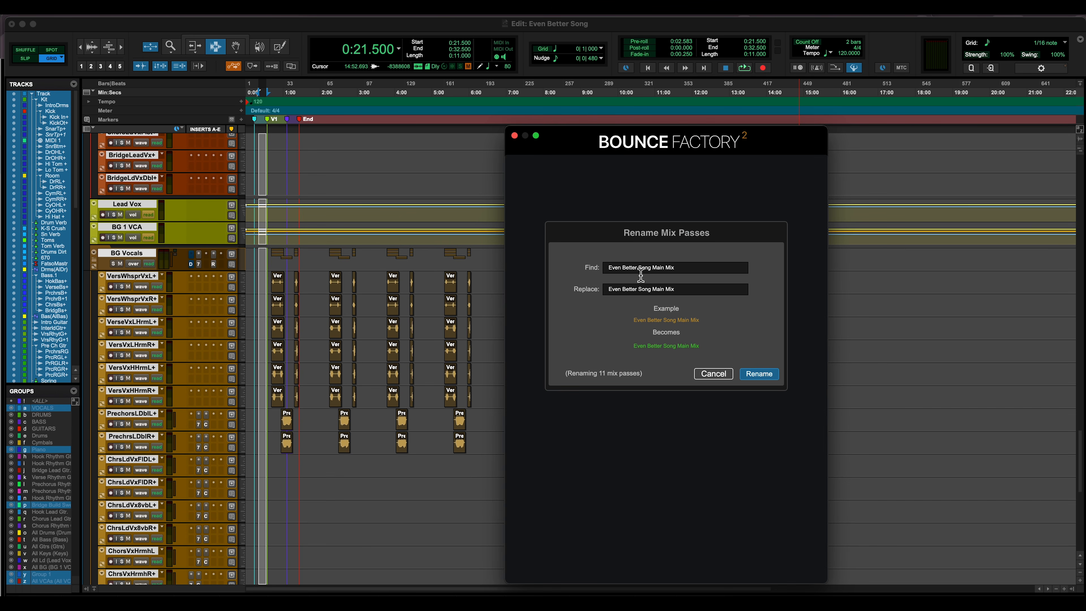
Replace Even Better with Incredibly Great in the duplicated mix pass names and create the snapshot Incredibly Great Song Main Mixes
{"action": "left_click", "coordinate": [638, 268]}
{"action": "left_click", "coordinate": [698, 273], "text": "shift"}
{"action": "key", "text": "BackSpace"}
{"action": "left_click_drag", "start_coordinate": [686, 289], "coordinate": [592, 295]}
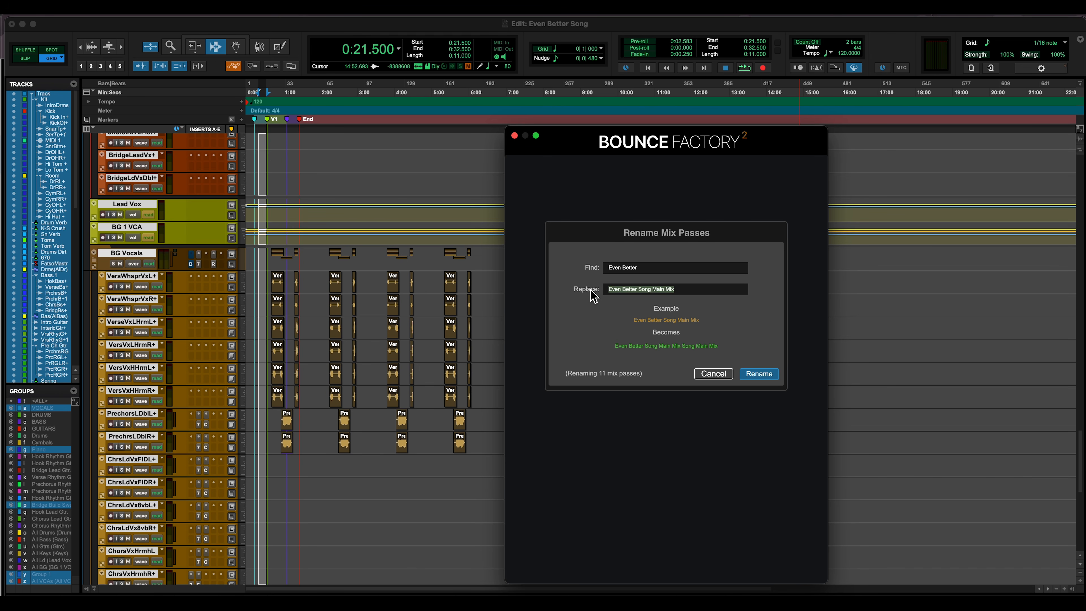
{"action": "type", "text": "Incredibly"}
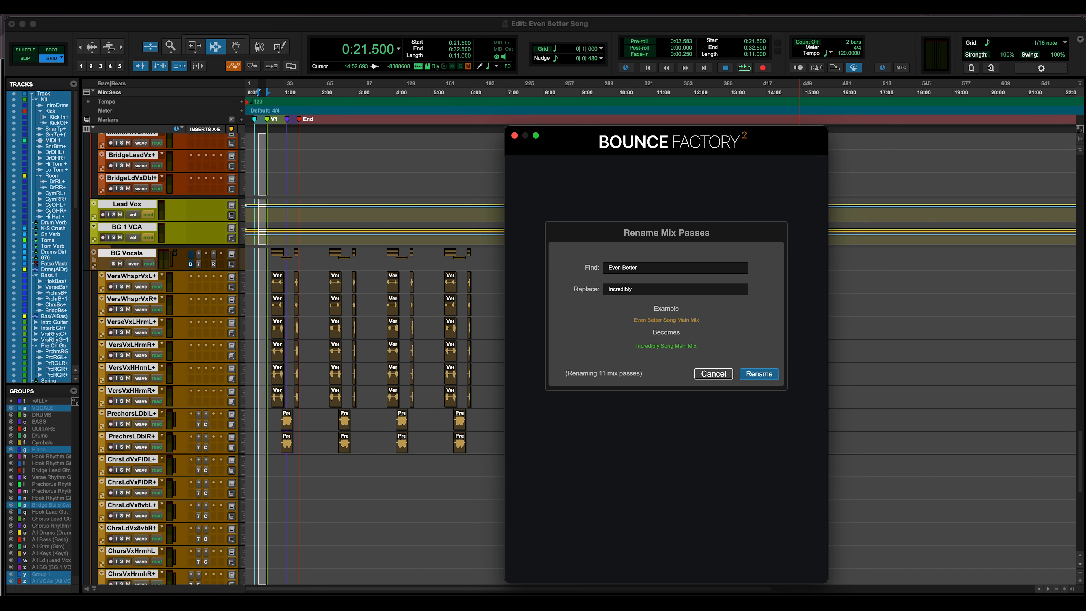
{"action": "type", "text": " Great"}
{"action": "left_click", "coordinate": [772, 379]}
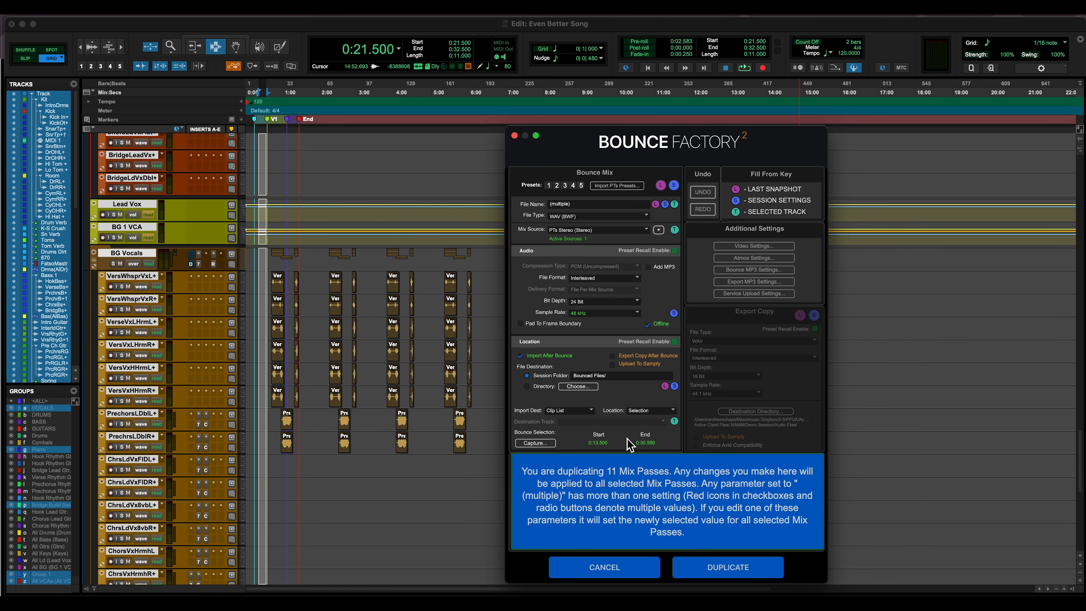
{"action": "left_click", "coordinate": [696, 571]}
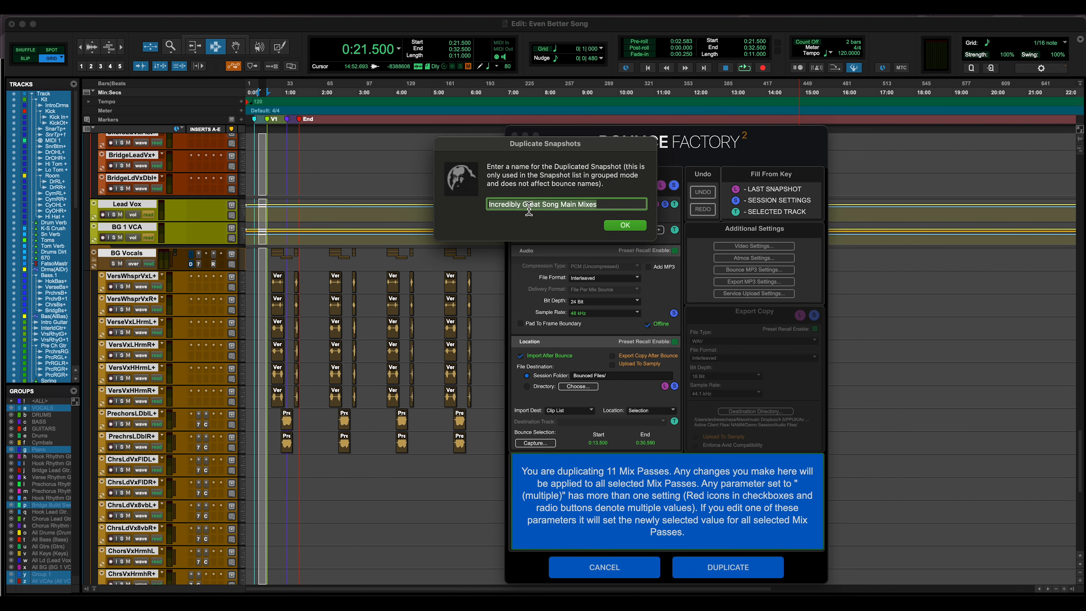
{"action": "left_click", "coordinate": [625, 225]}
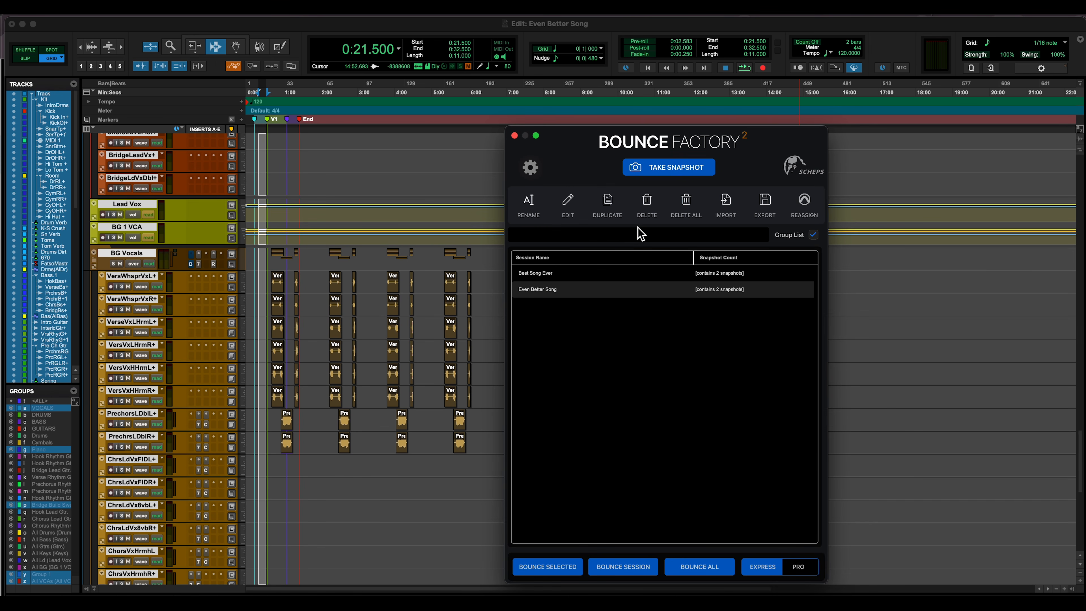
Reassign the Incredibly Great Song Main Mixes snapshot from the Even Better Song session to the session file Incredibly Great Song.ptx
{"action": "double_click", "coordinate": [609, 276]}
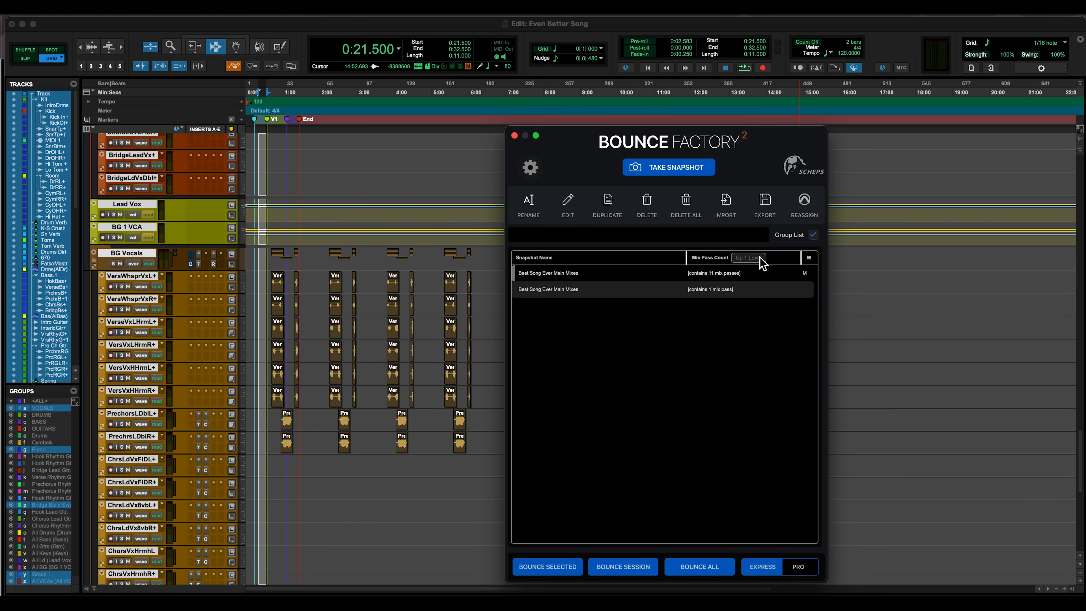
{"action": "double_click", "coordinate": [598, 292]}
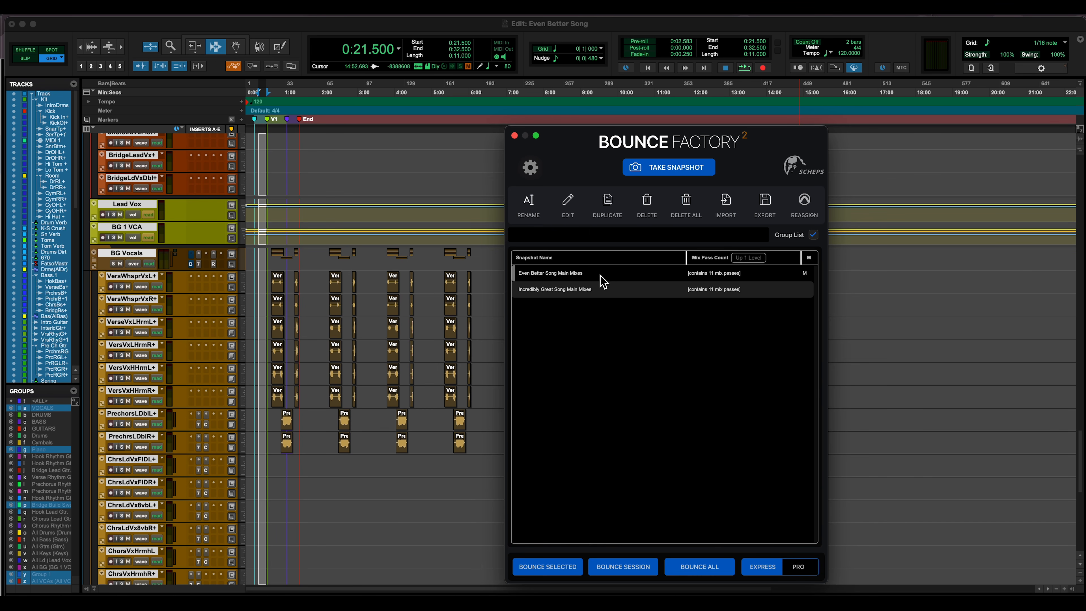
{"action": "left_click", "coordinate": [620, 295]}
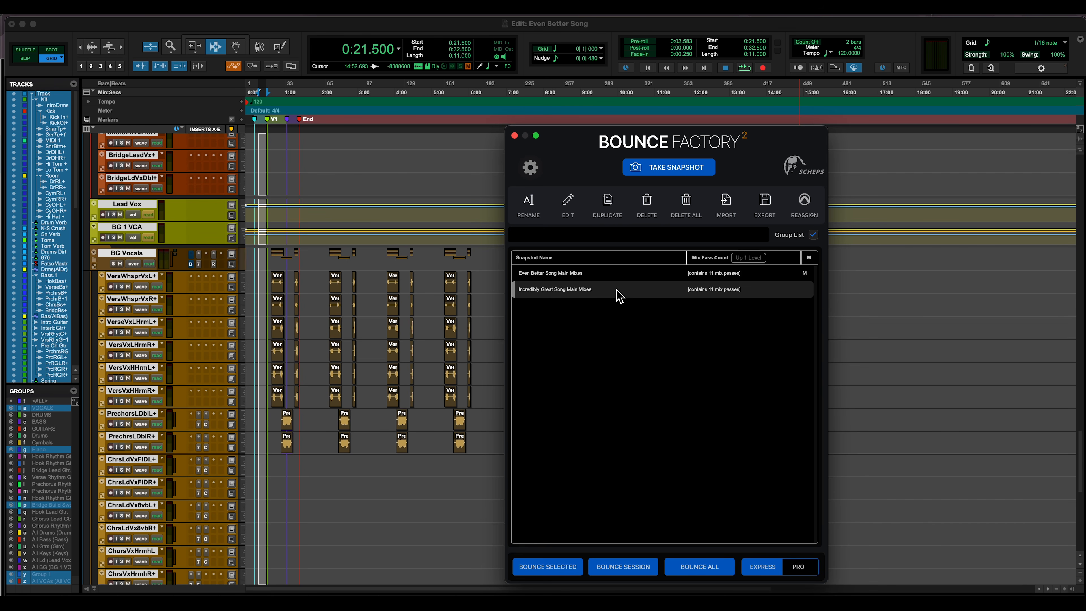
{"action": "left_click", "coordinate": [805, 205]}
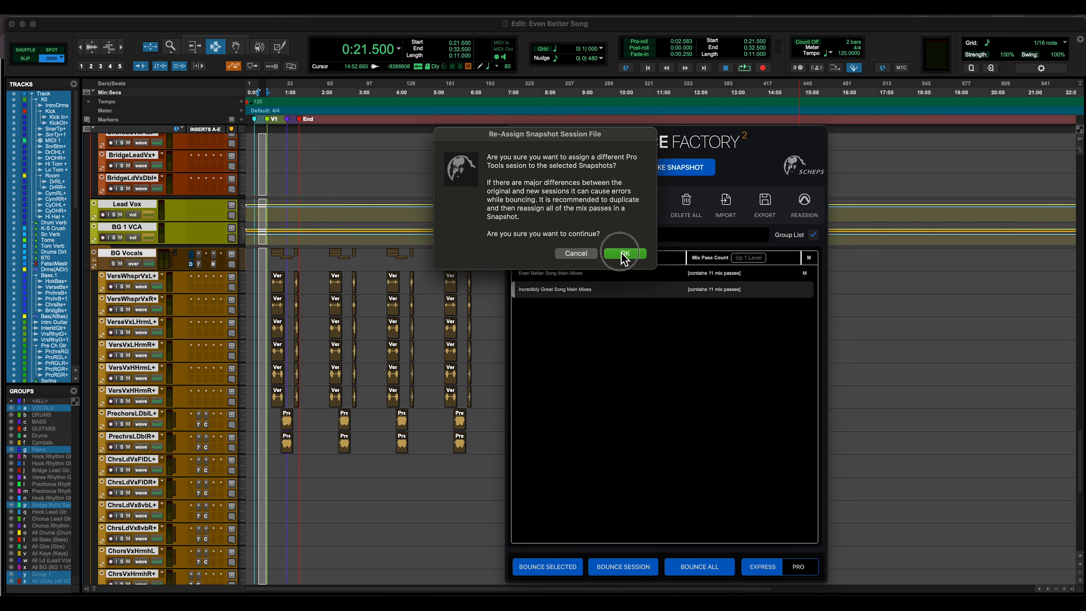
{"action": "left_click", "coordinate": [623, 253]}
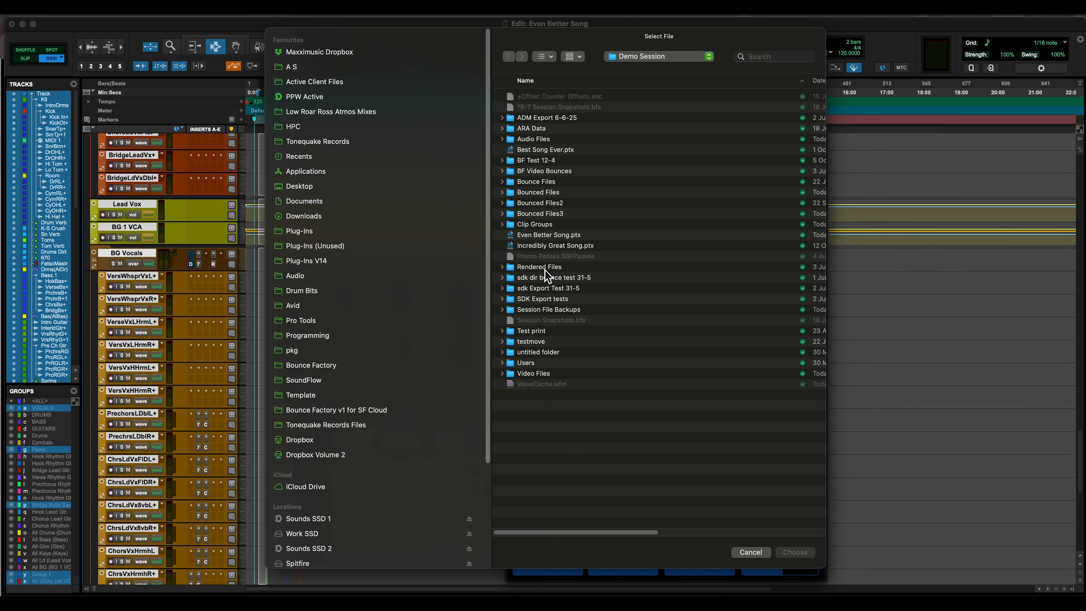
{"action": "left_click", "coordinate": [539, 246]}
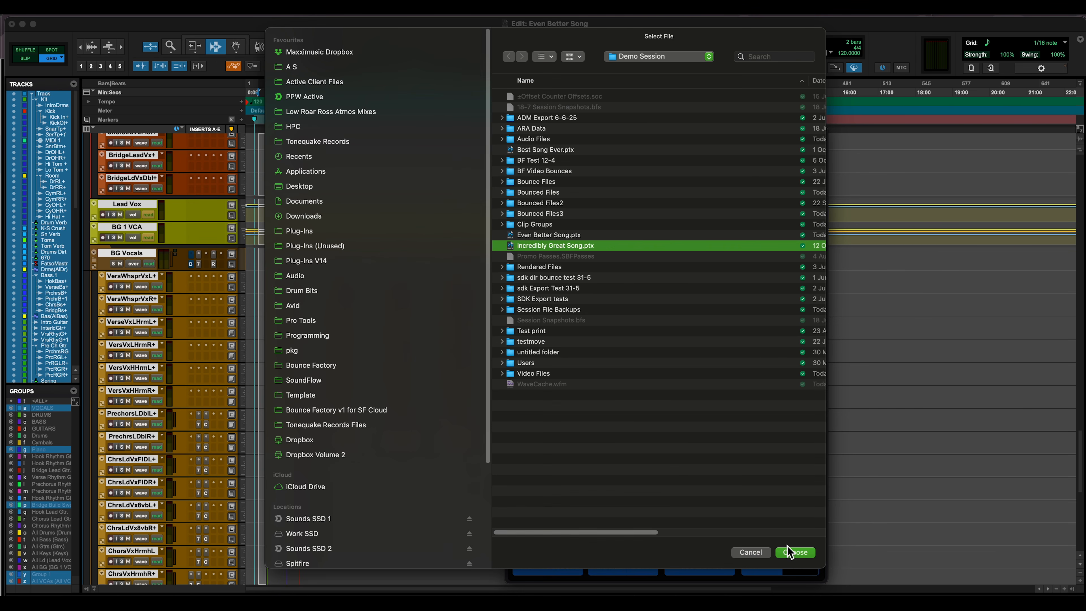
{"action": "left_click", "coordinate": [793, 552]}
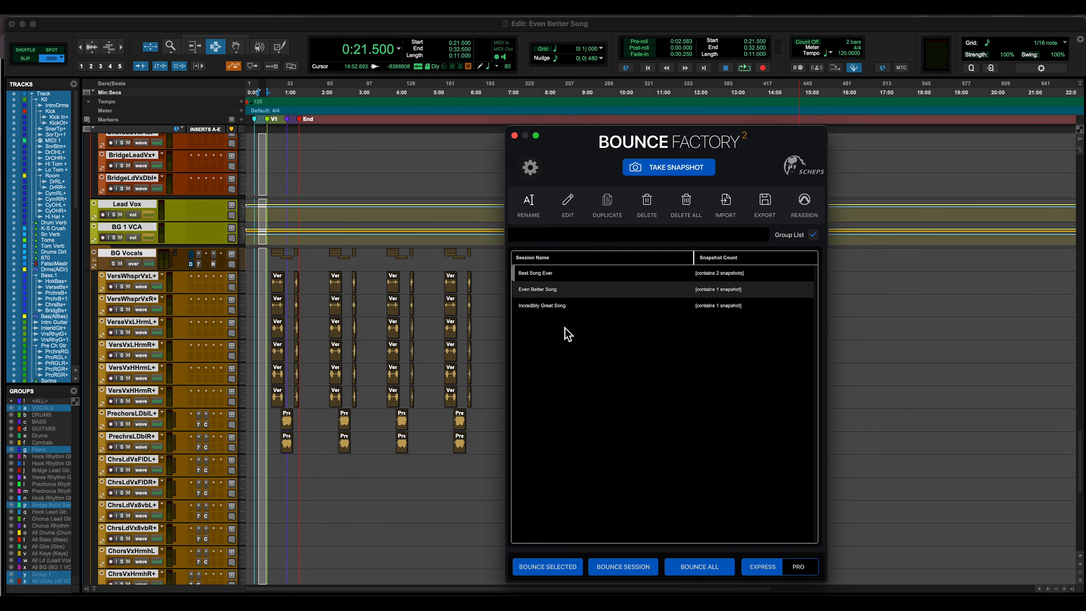
Inspect the snapshot inside the Incredibly Great Song session, then return to the session list and select that session
{"action": "double_click", "coordinate": [561, 307]}
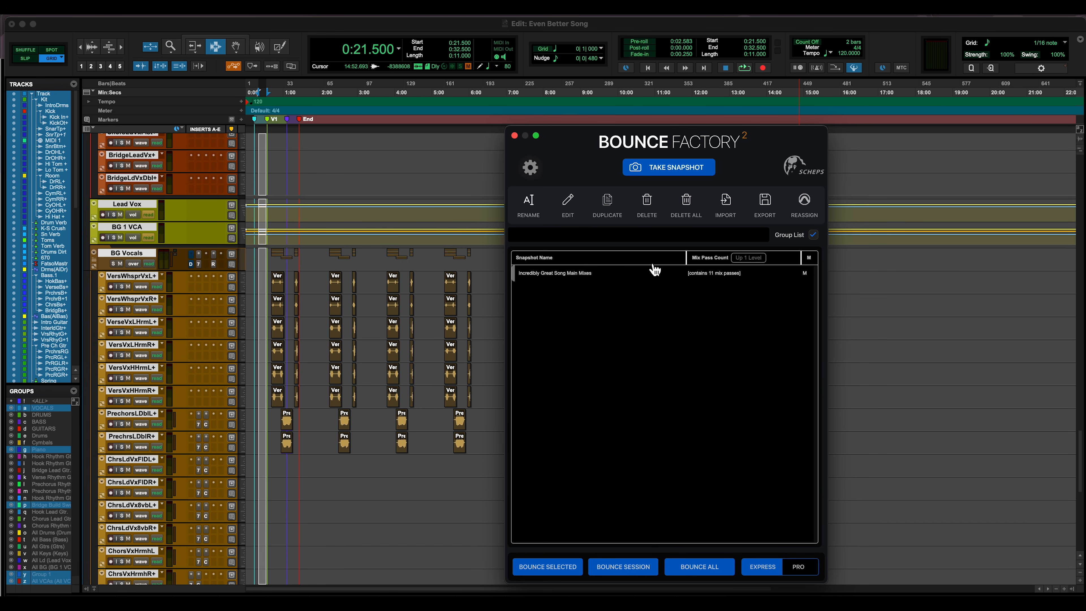
{"action": "left_click", "coordinate": [759, 259]}
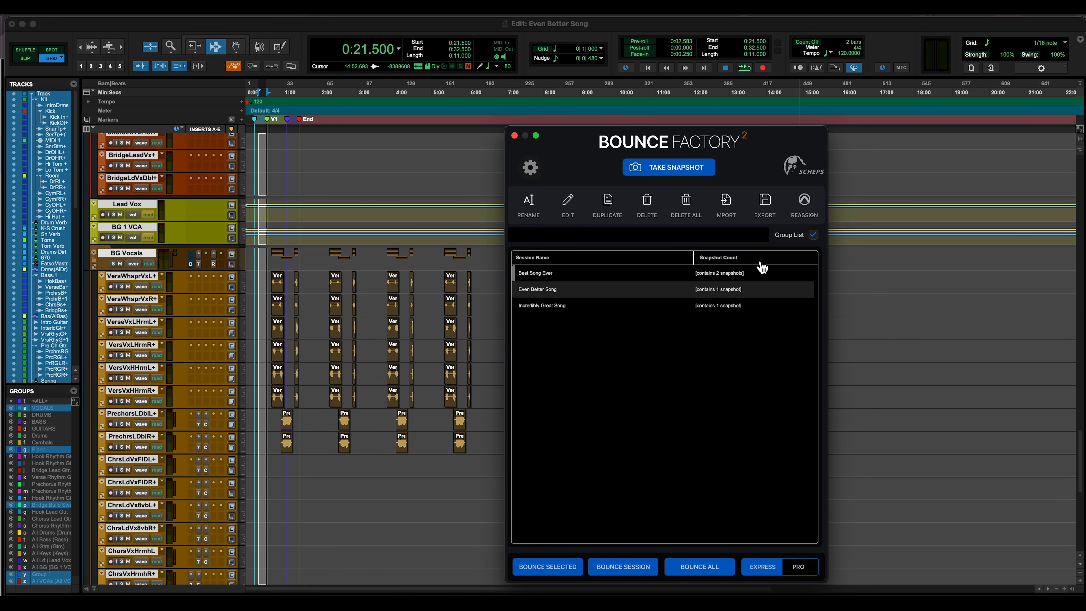
{"action": "left_click", "coordinate": [552, 305]}
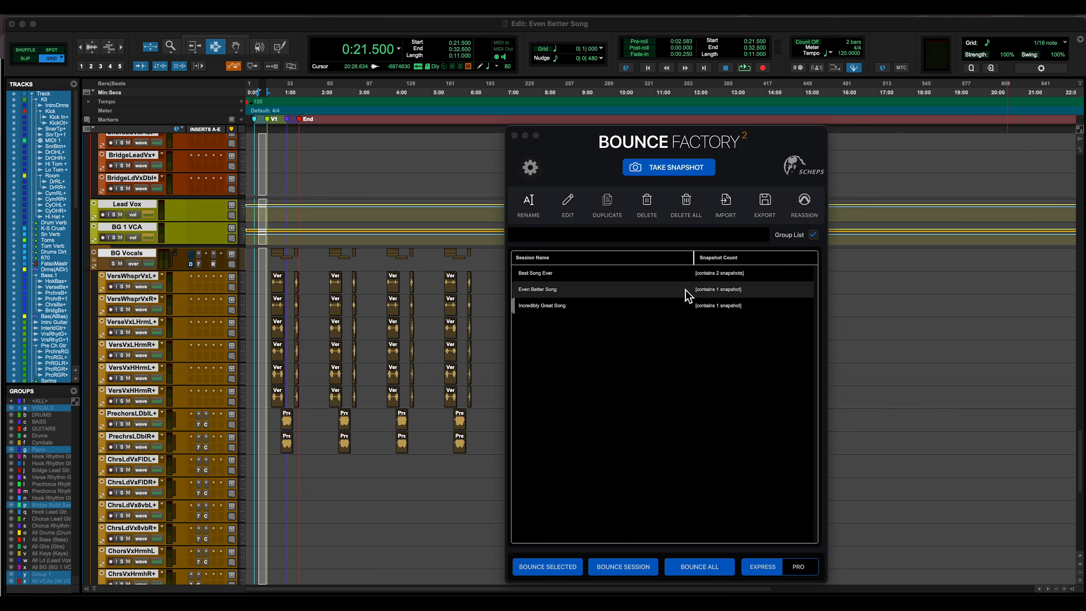
{"action": "left_click", "coordinate": [614, 305]}
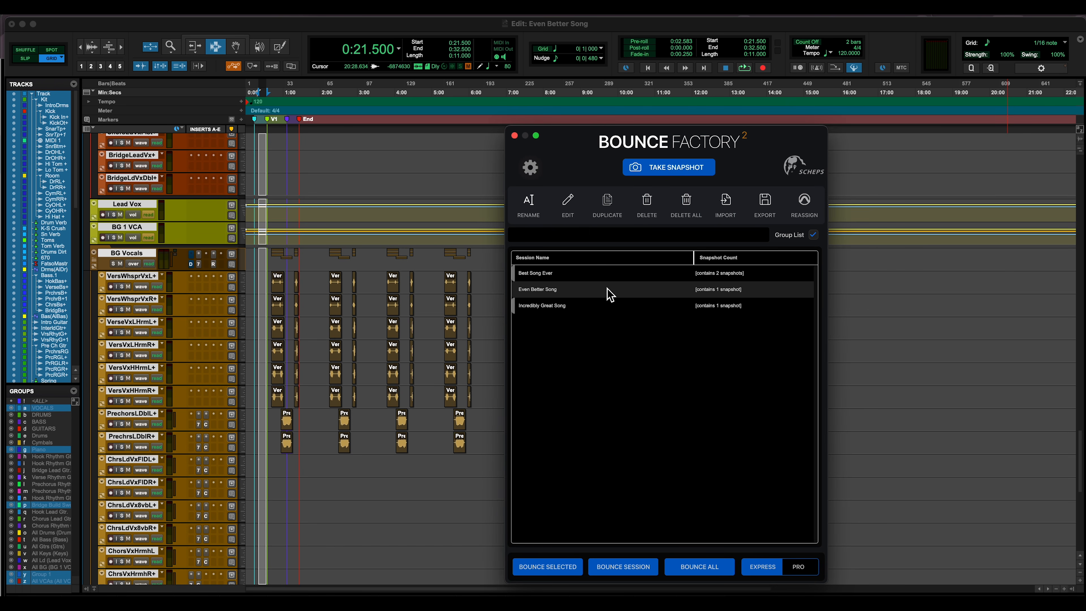
View the mix passes of the first Best Song Ever Main Mixes snapshot, browse the ungrouped list of all sessions, and restore grouping
{"action": "double_click", "coordinate": [672, 276]}
{"action": "double_click", "coordinate": [672, 276]}
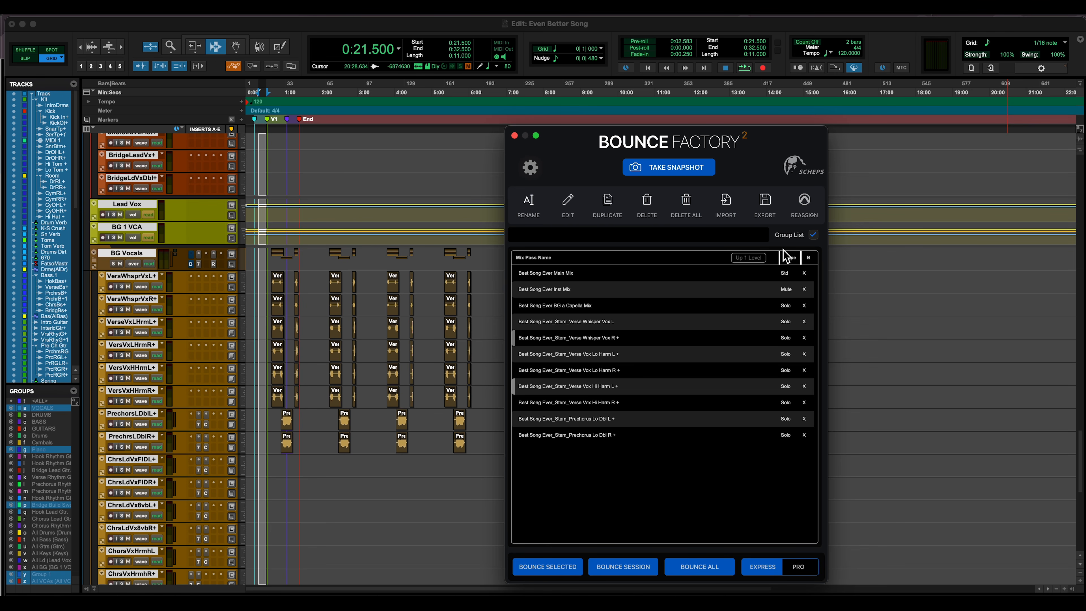
{"action": "left_click", "coordinate": [814, 236]}
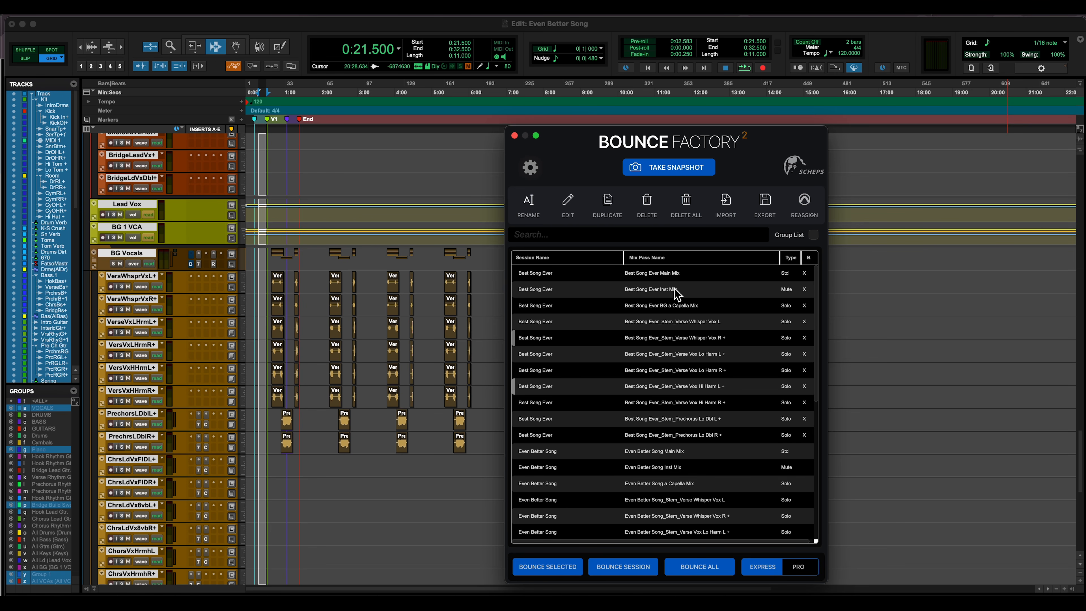
{"action": "scroll", "coordinate": [674, 288], "scroll_direction": "down", "scroll_amount": 10}
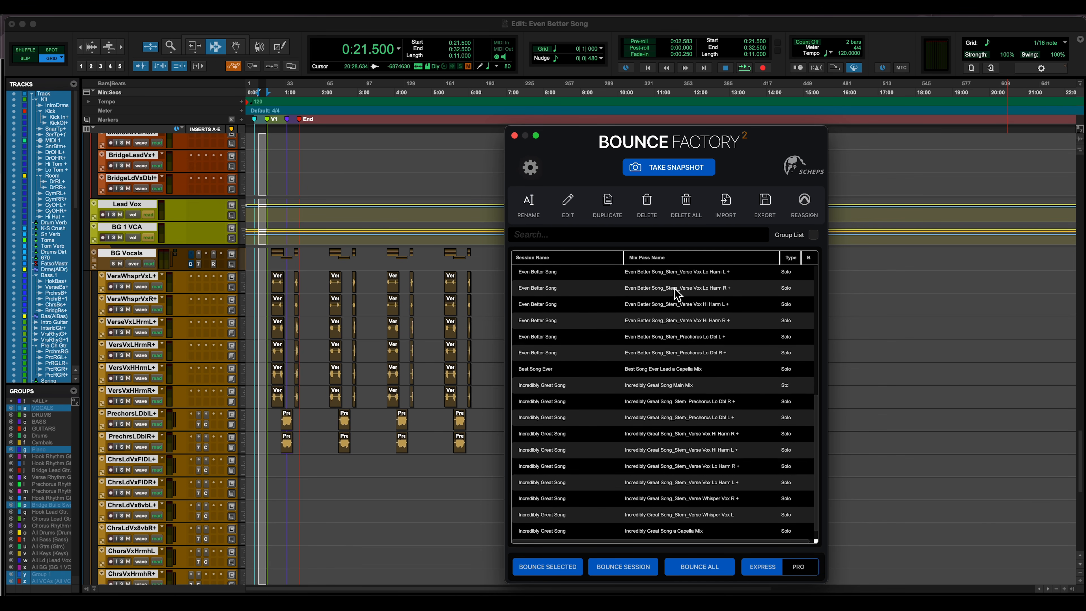
{"action": "scroll", "coordinate": [676, 293], "scroll_direction": "up", "scroll_amount": 10}
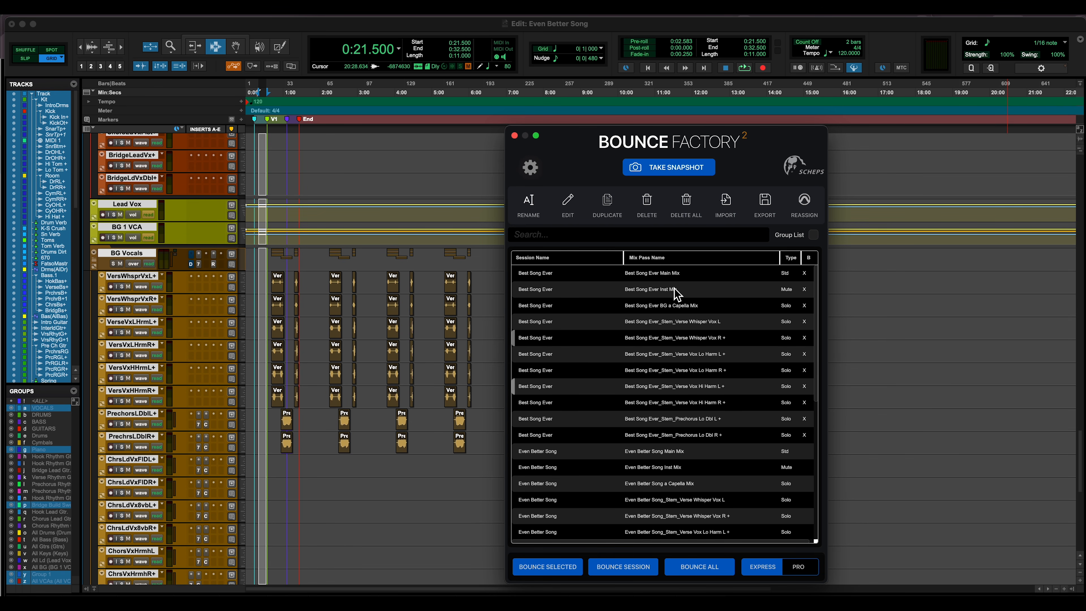
{"action": "scroll", "coordinate": [704, 415], "scroll_direction": "down", "scroll_amount": 5}
{"action": "scroll", "coordinate": [704, 416], "scroll_direction": "up", "scroll_amount": 5}
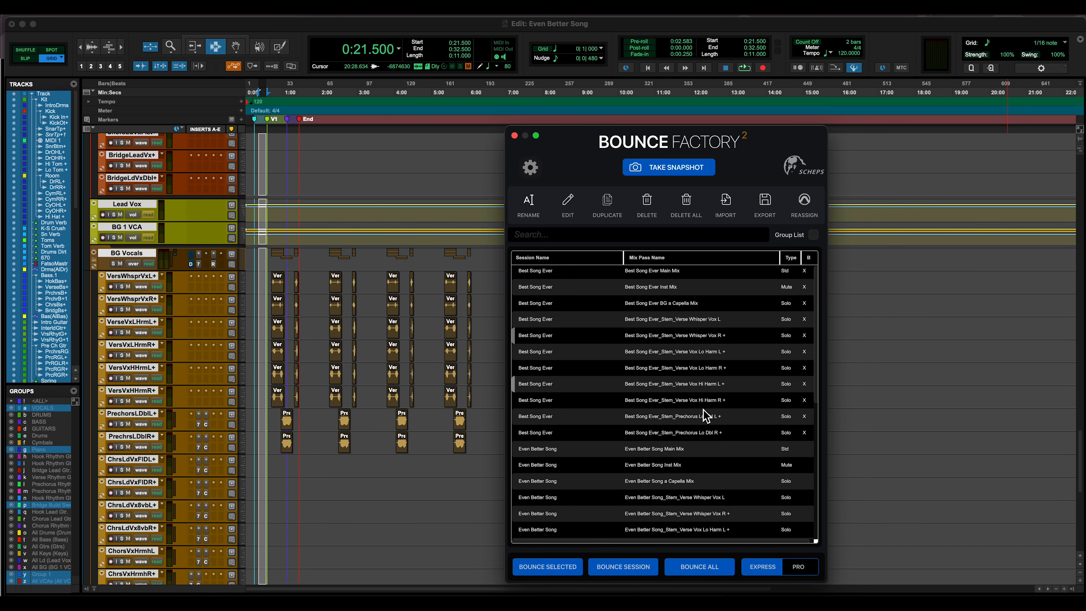
{"action": "left_click", "coordinate": [813, 234]}
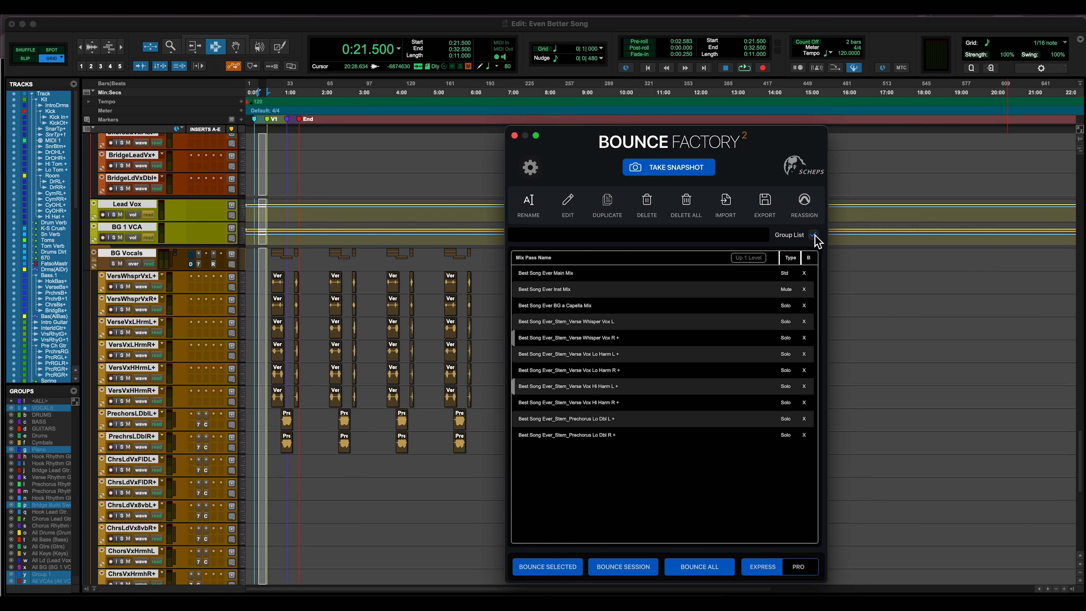
Go back up to the session list, revisit the Best Song Ever snapshot and its mix passes, and return to the session list
{"action": "left_click", "coordinate": [768, 258]}
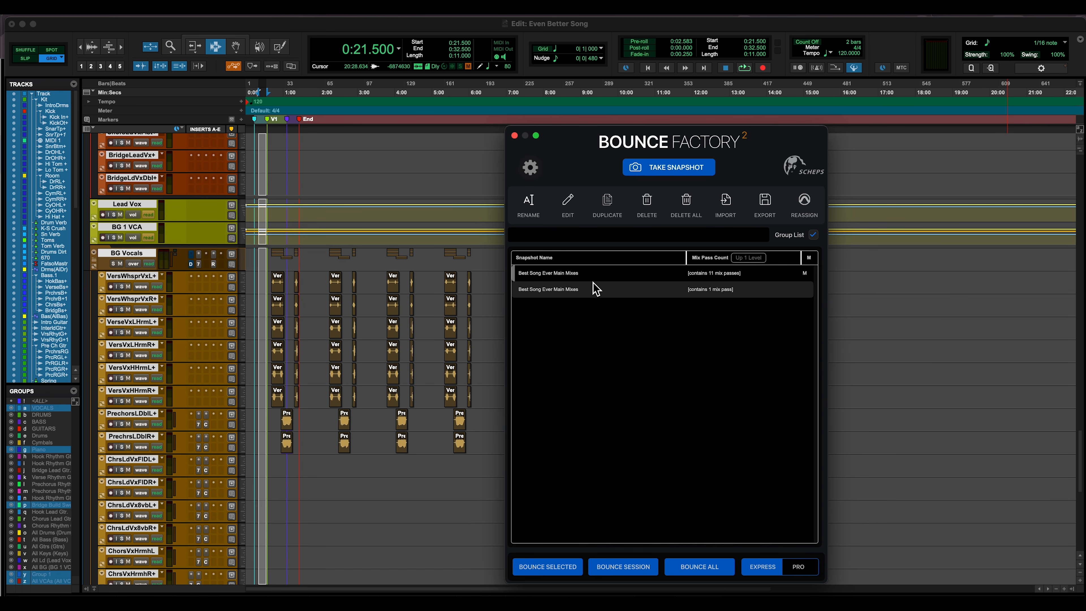
{"action": "key", "text": "Left"}
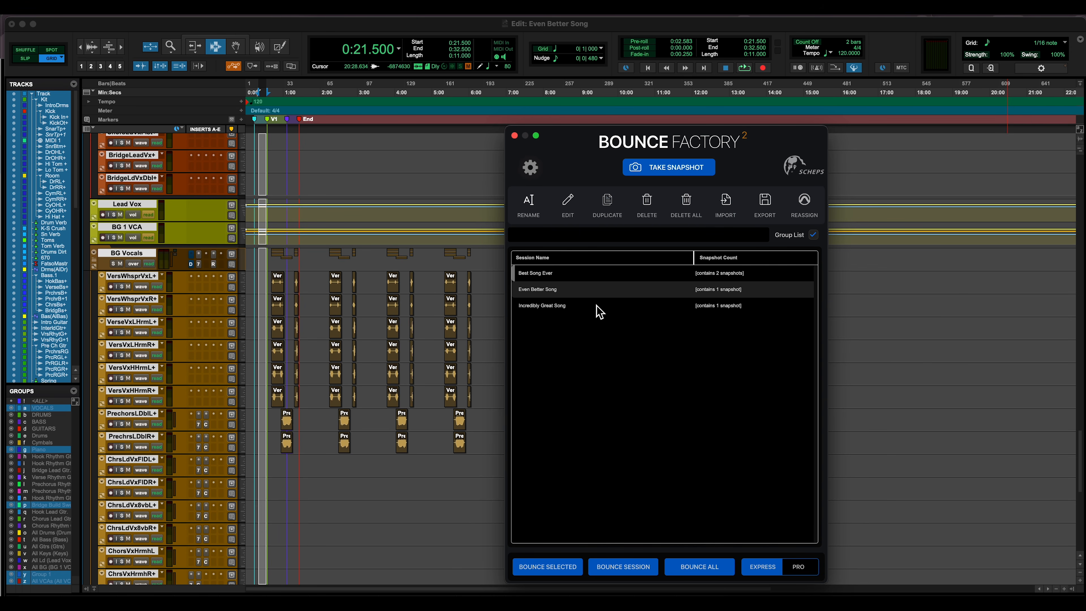
{"action": "double_click", "coordinate": [690, 277]}
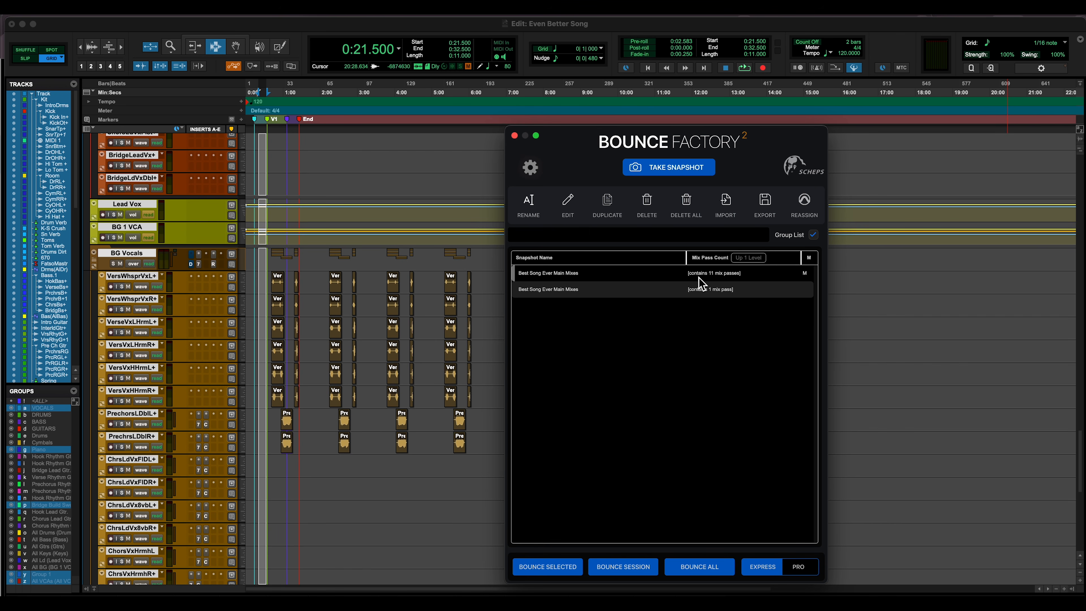
{"action": "double_click", "coordinate": [699, 278]}
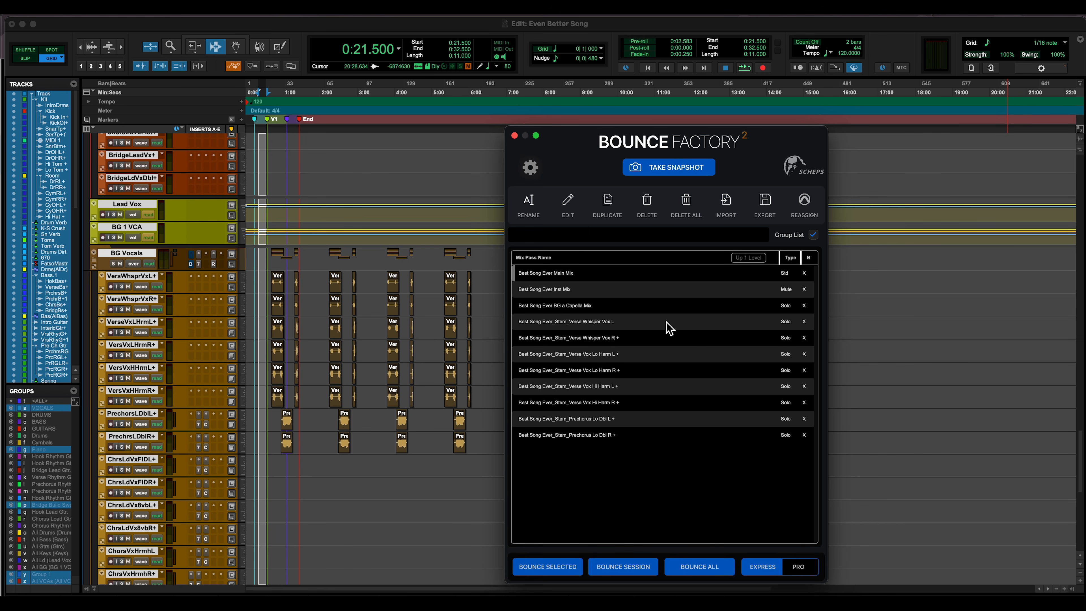
{"action": "left_click", "coordinate": [748, 258]}
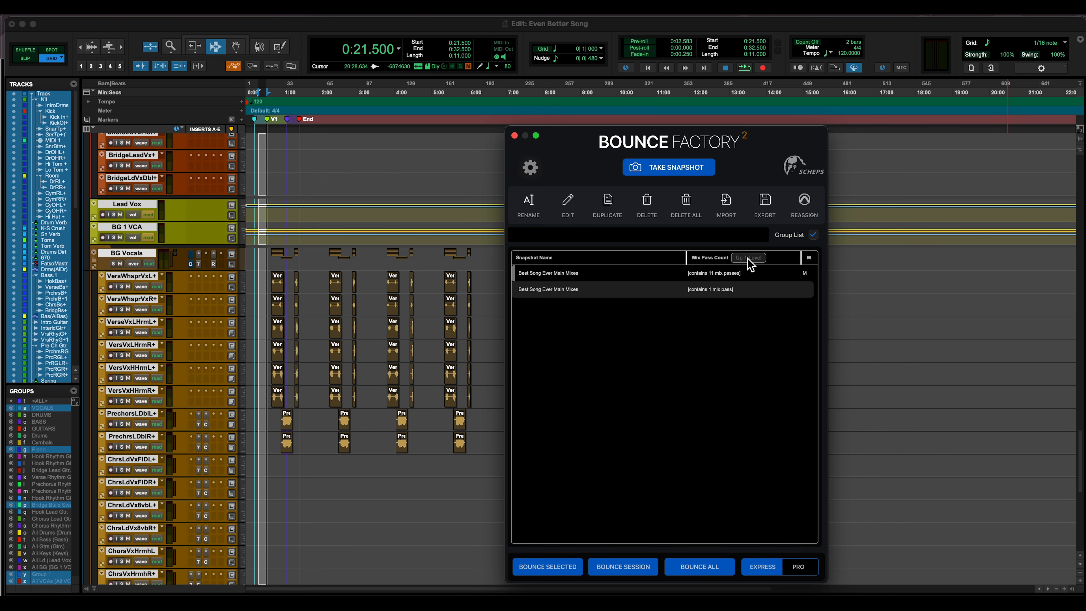
{"action": "left_click", "coordinate": [749, 258]}
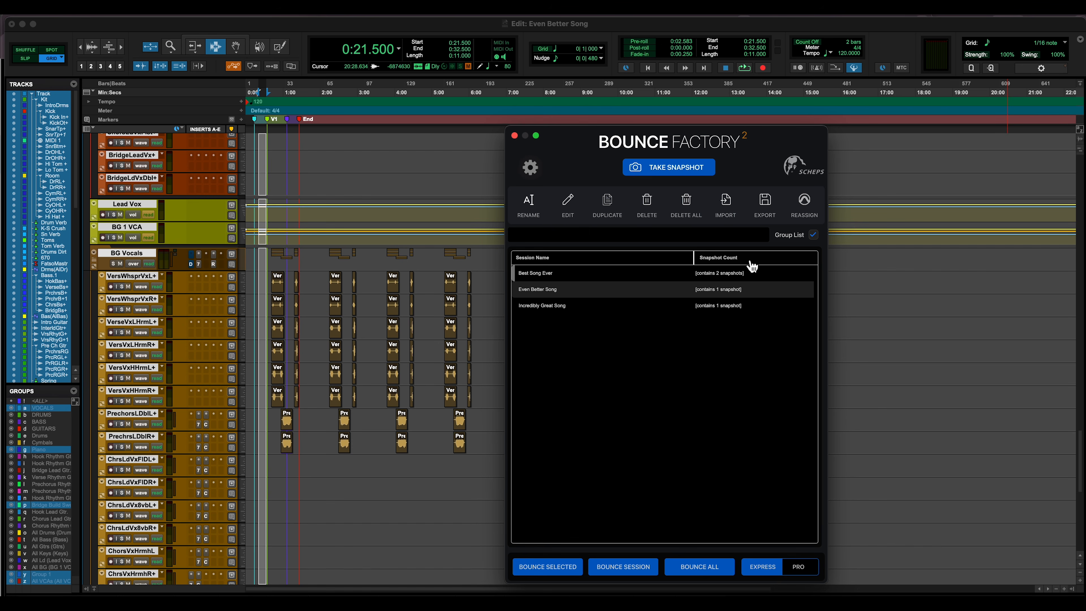
Turn off list grouping, search all mix passes for best, and clear the search
{"action": "left_click", "coordinate": [782, 236]}
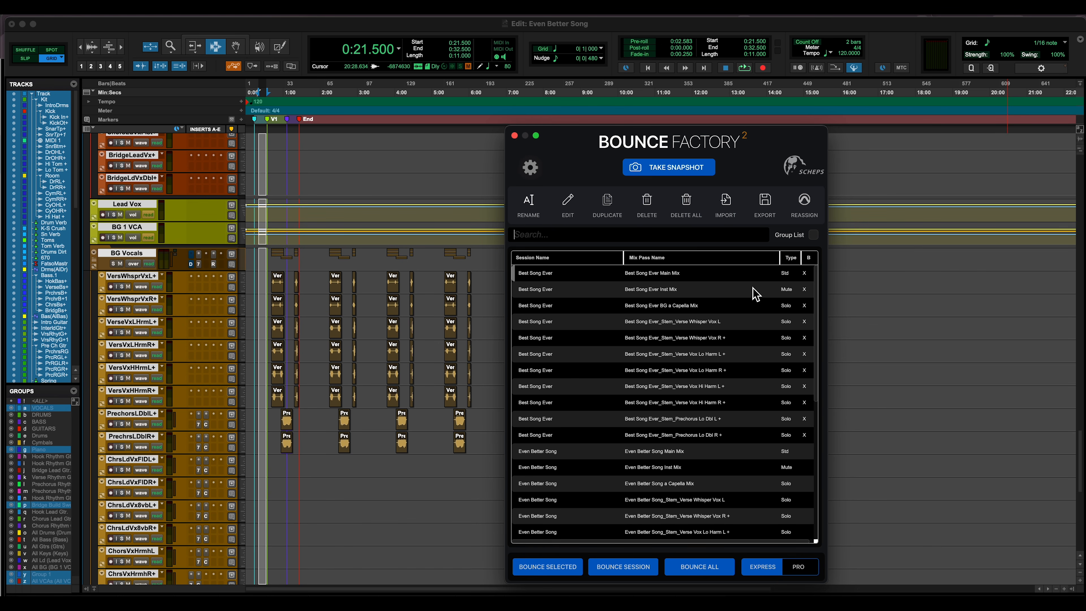
{"action": "left_click", "coordinate": [578, 236]}
{"action": "type", "text": "best"}
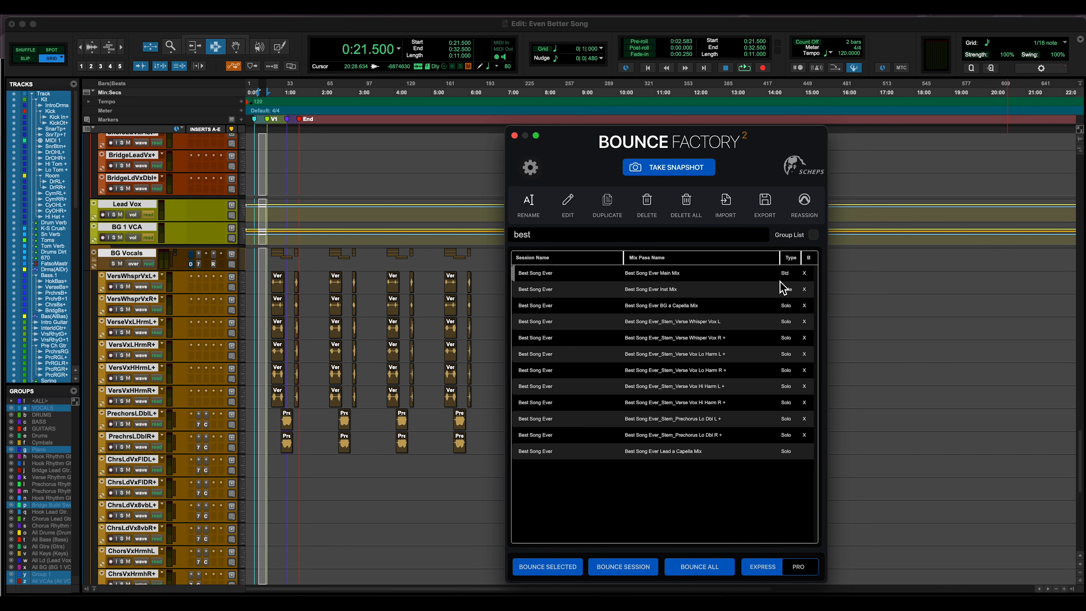
{"action": "triple_click", "coordinate": [659, 241]}
{"action": "key", "text": "BackSpace"}
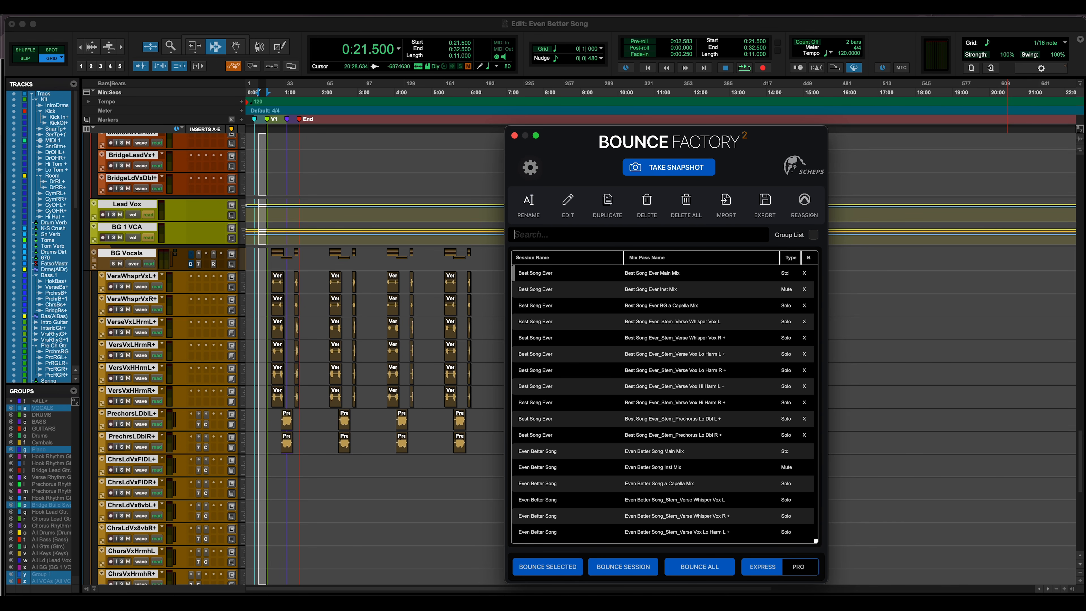